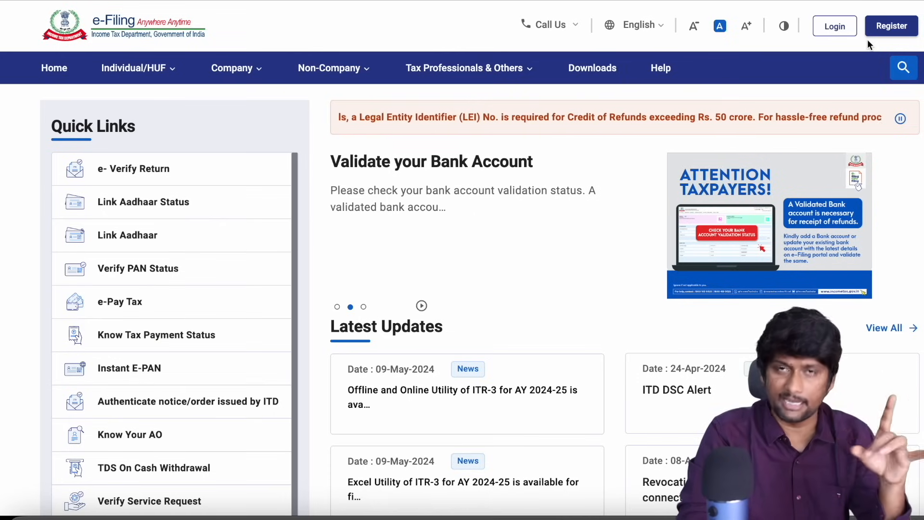
Start a password reset from the login page, choosing the OTP on mobile number registered with Aadhaar option
left_click(834, 26)
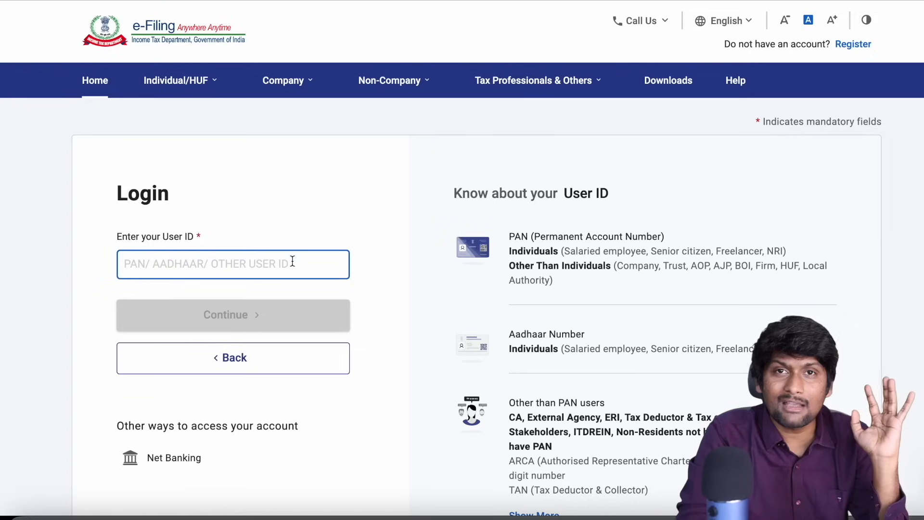
scroll(292, 262, "down", 2)
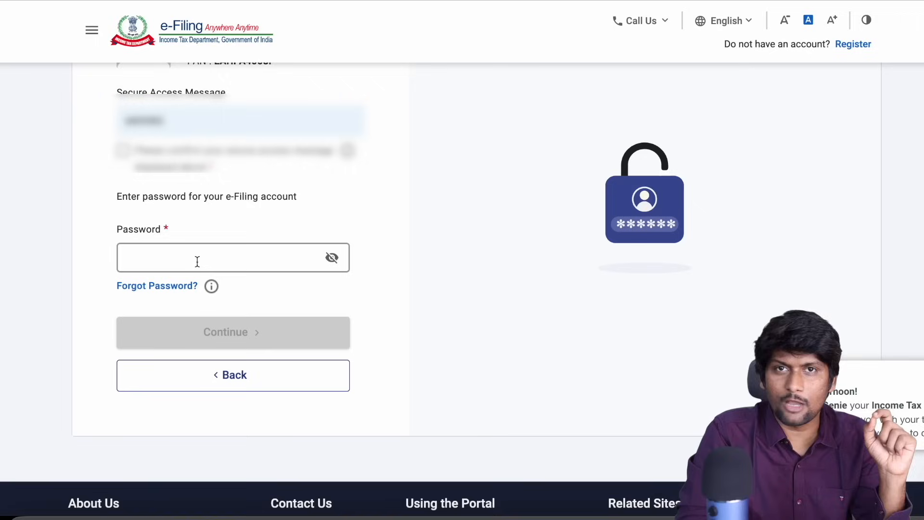
left_click(158, 288)
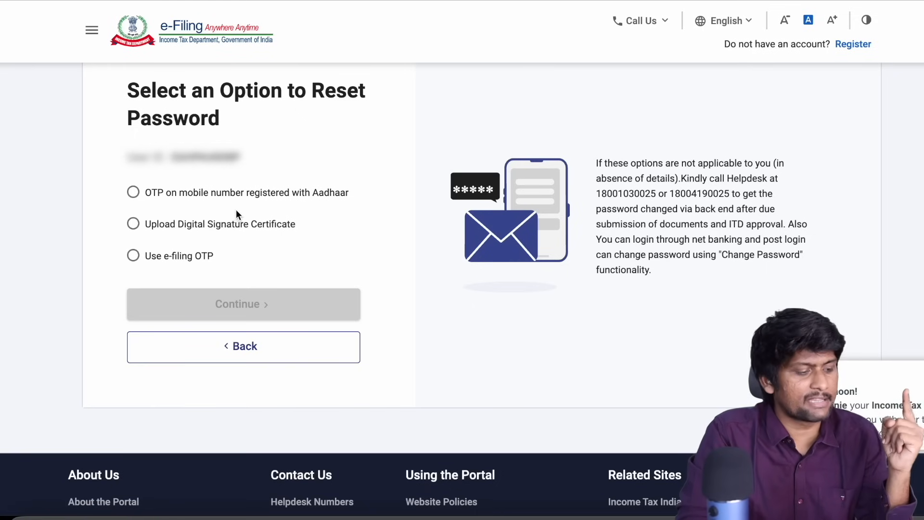
left_click(236, 194)
scroll(394, 313, "down", 1)
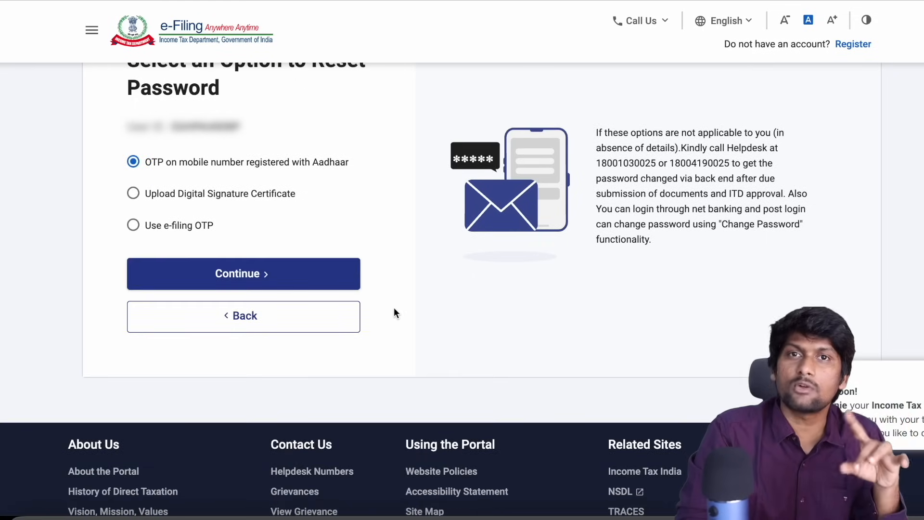
scroll(394, 312, "up", 5)
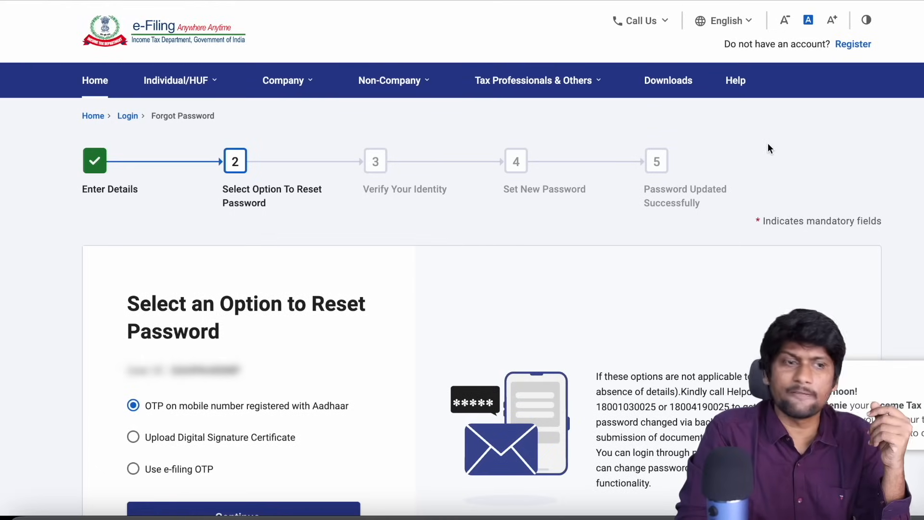
Return to the portal's home page and open the new-account registration form to look at its taxpayer PAN entry
left_click(121, 29)
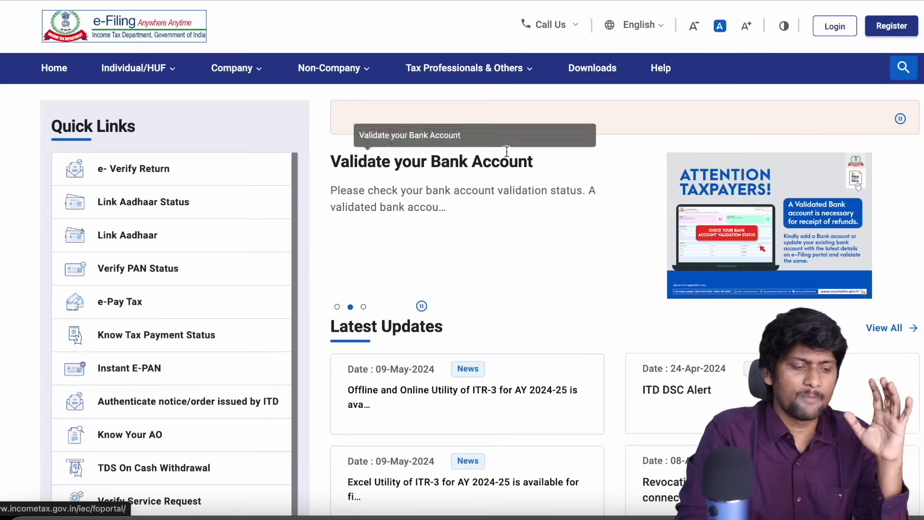
left_click(898, 32)
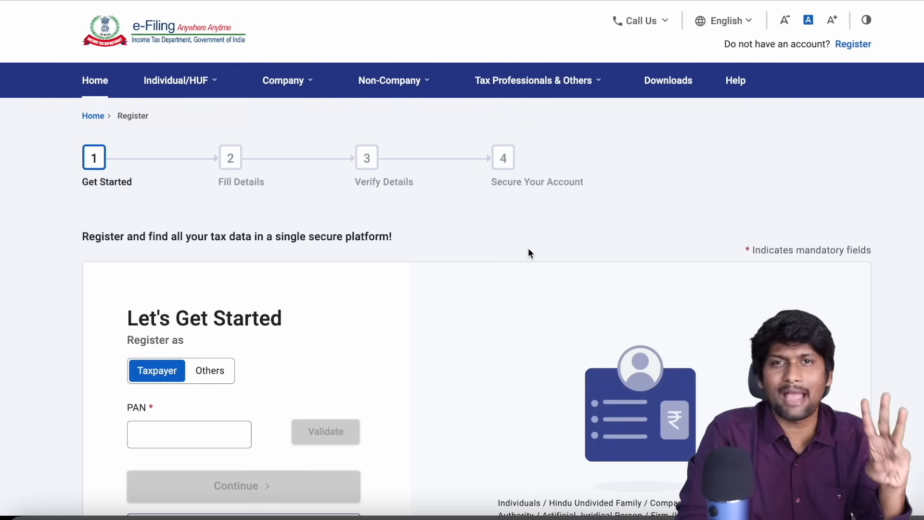
scroll(528, 248, "down", 3)
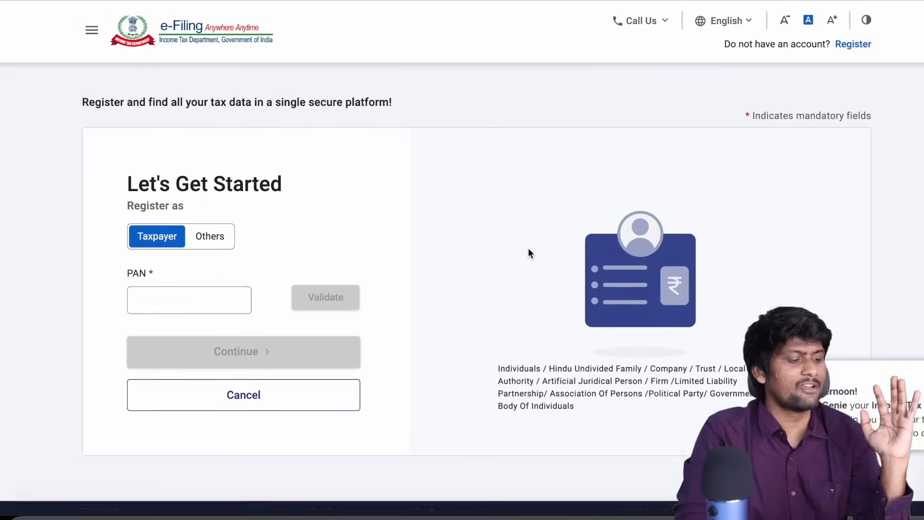
left_click(187, 278)
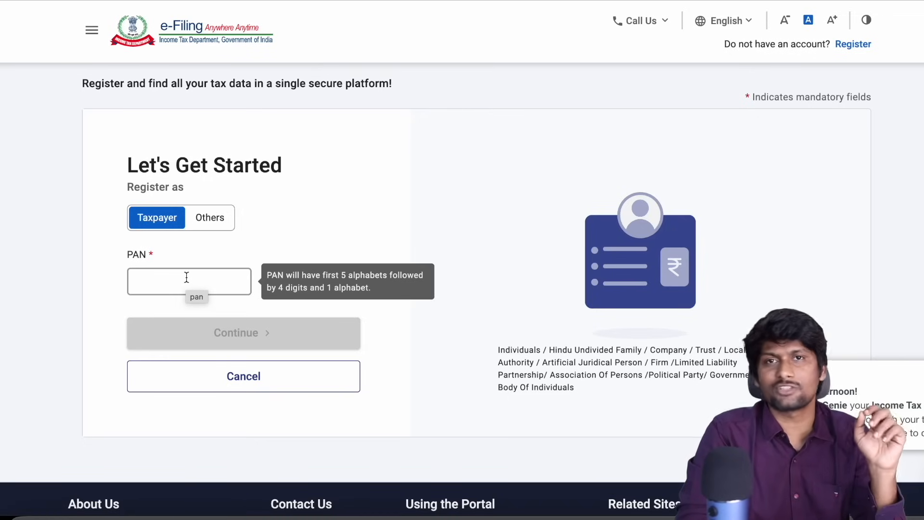
scroll(338, 333, "up", 3)
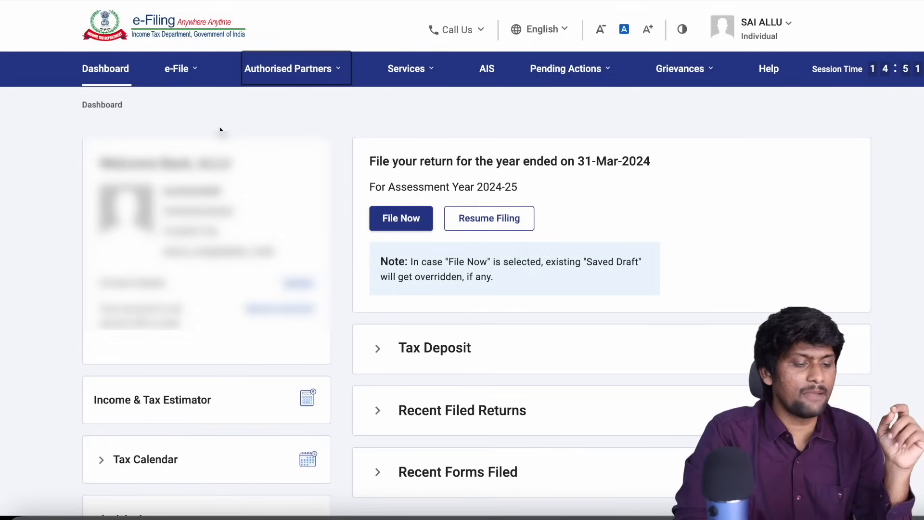
left_click(186, 79)
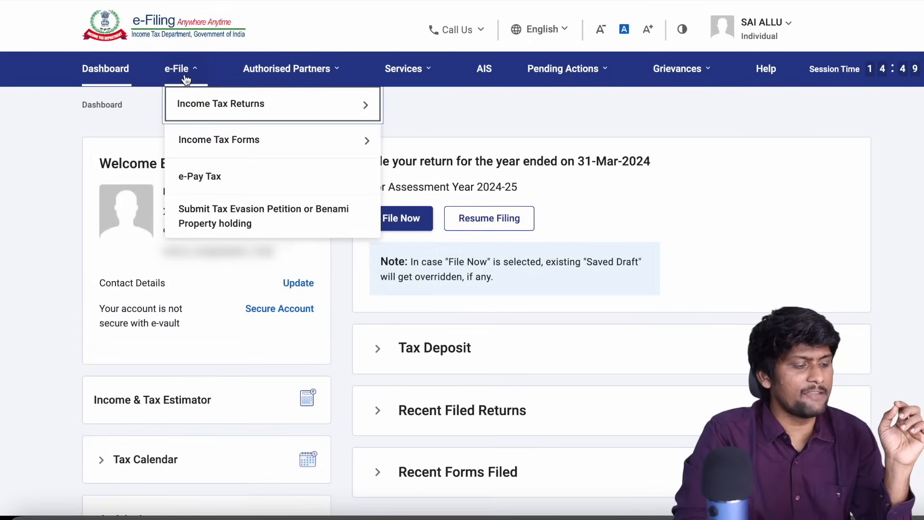
left_click(197, 105)
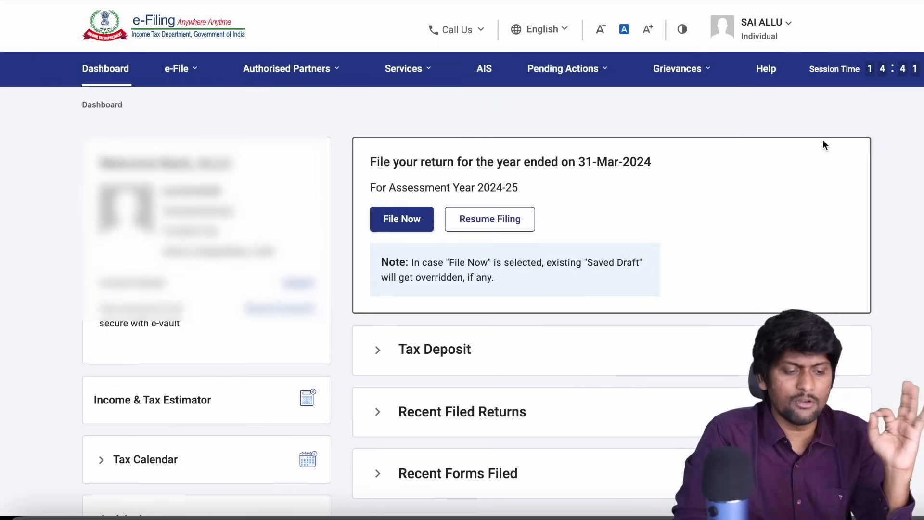
Open the user profile and examine the added bank accounts for their validation and refund nomination status
left_click(785, 36)
left_click(791, 71)
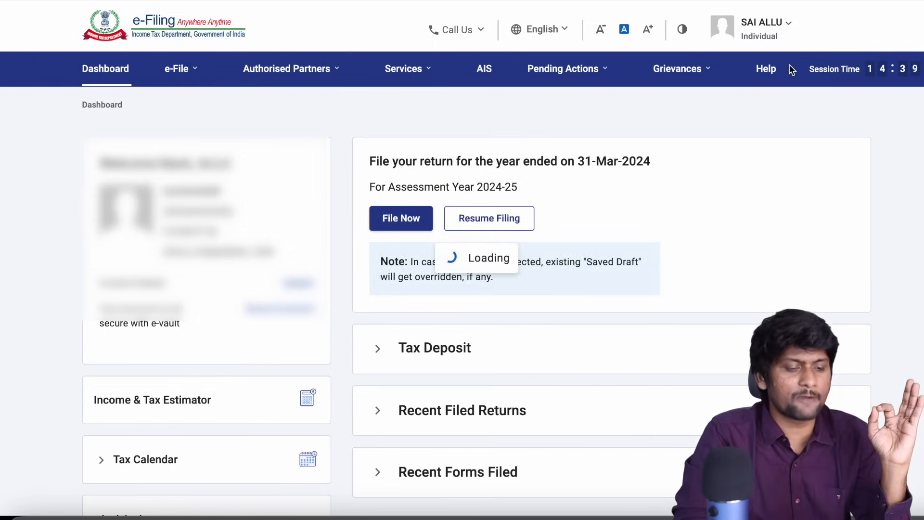
scroll(142, 202, "down", 2)
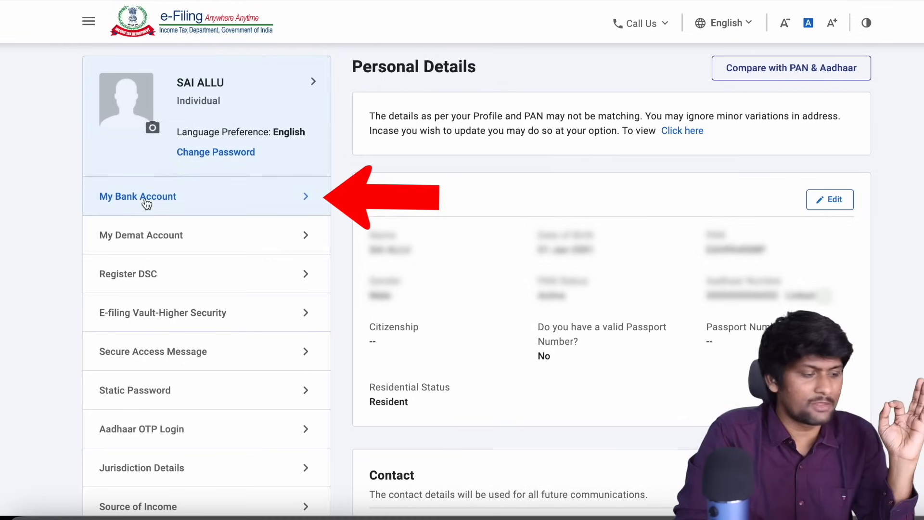
left_click(145, 197)
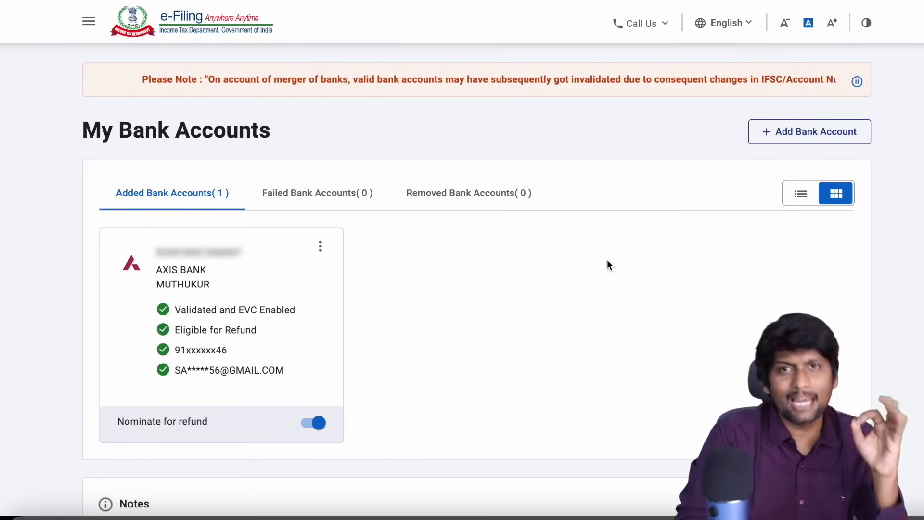
scroll(608, 266, "up", 2)
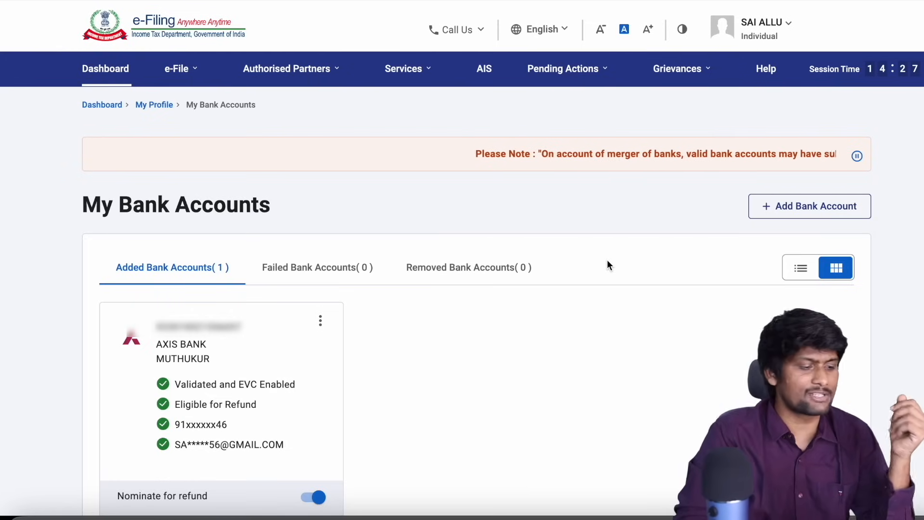
Bring up the e-File choices for Income Tax Returns to reach File Income Tax Return
left_click(170, 63)
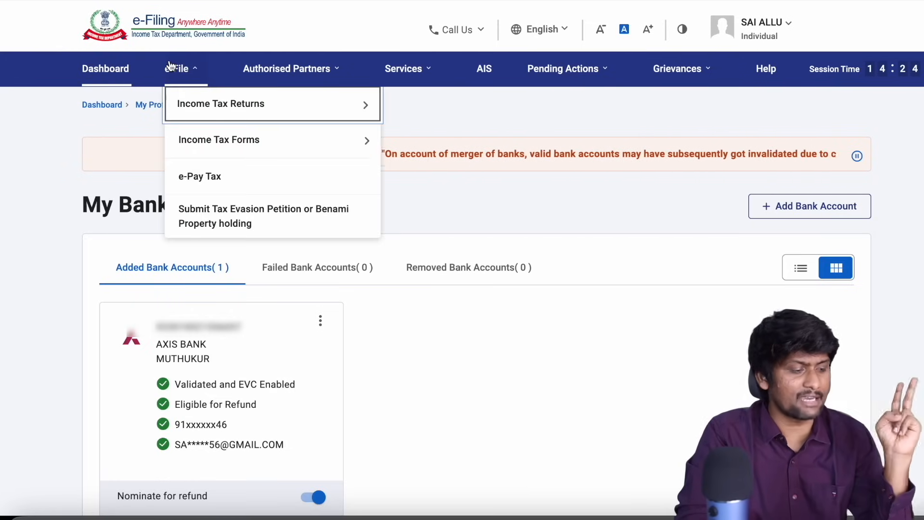
mouse_move(234, 118)
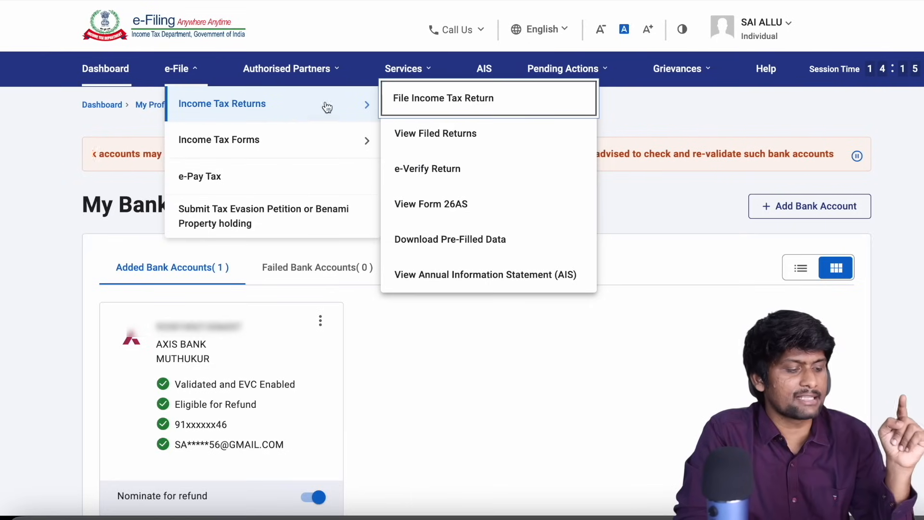
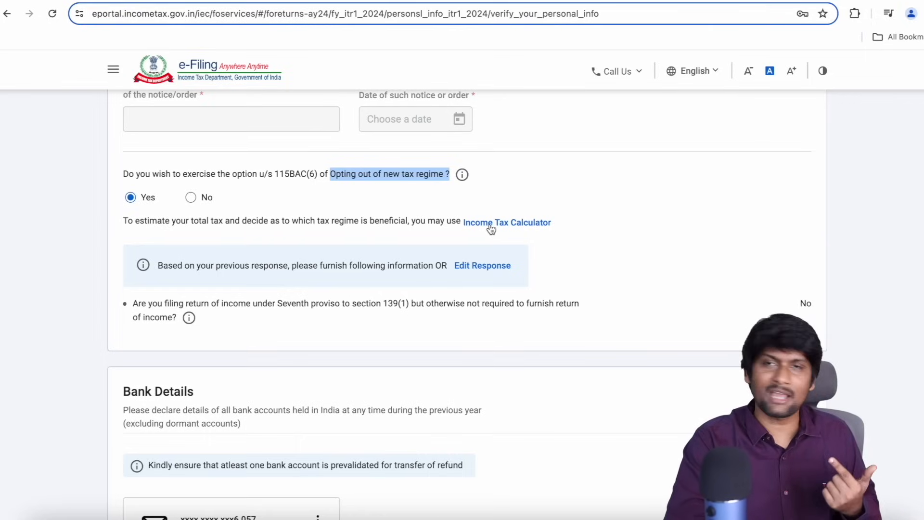
Open the Income Tax Calculator linked under the tax regime question and examine its income, deductions and tax summary fields
left_click(491, 228)
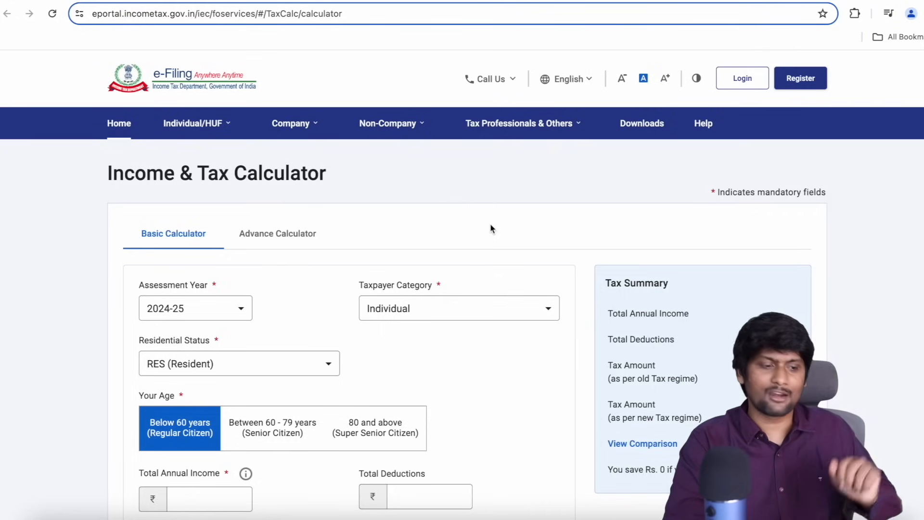
scroll(491, 228, "down", 2)
scroll(491, 227, "down", 2)
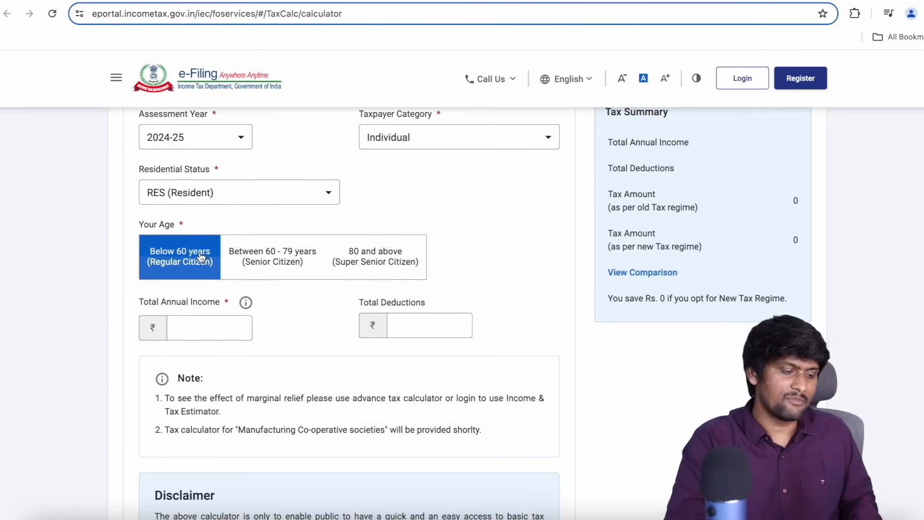
left_click(208, 327)
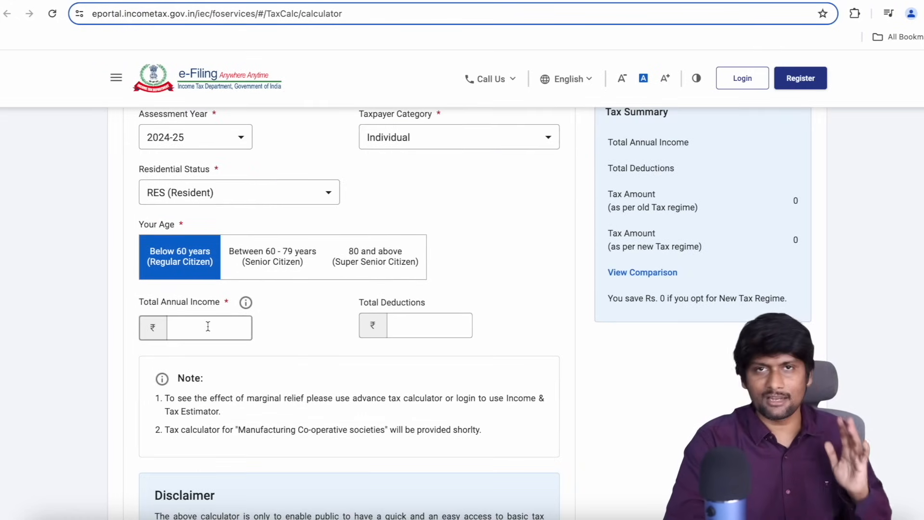
scroll(430, 351, "down", 4)
scroll(431, 351, "up", 9)
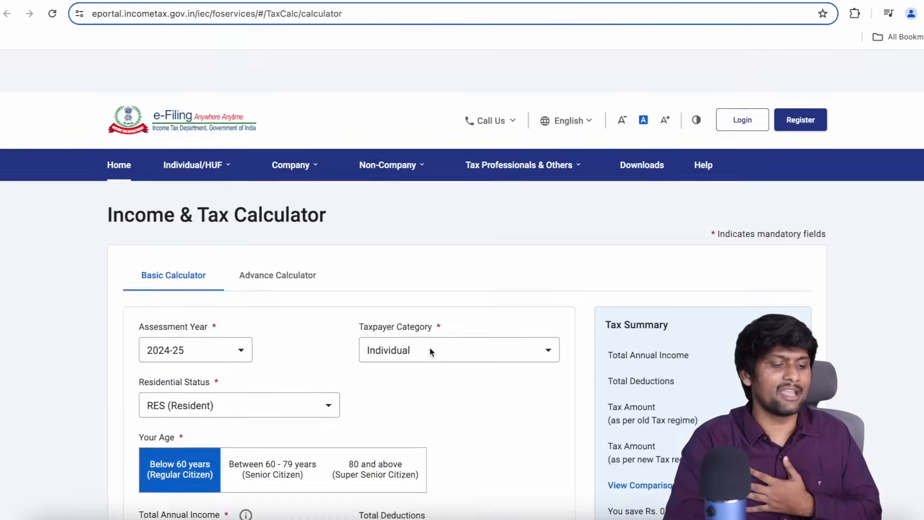
scroll(430, 350, "down", 3)
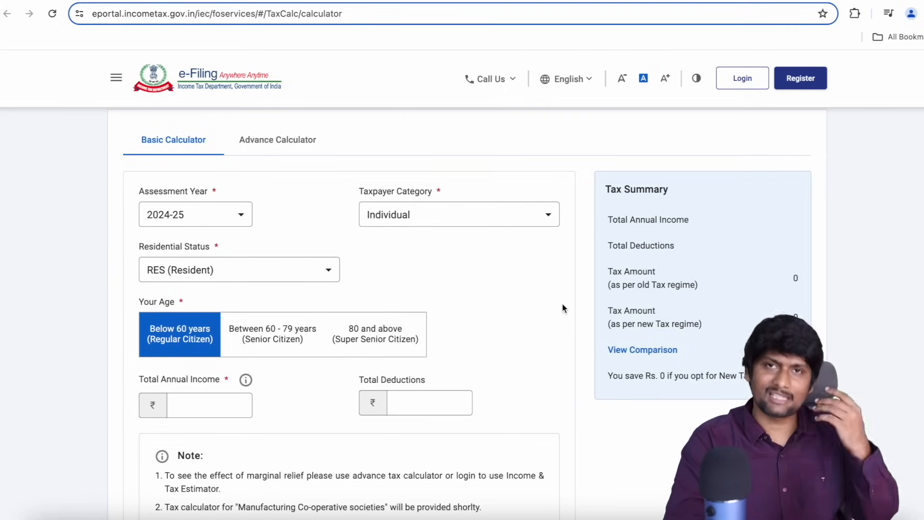
Back in the ITR-1 form, choose No for opting out of the new tax regime and return to the return summary
left_click(255, 1)
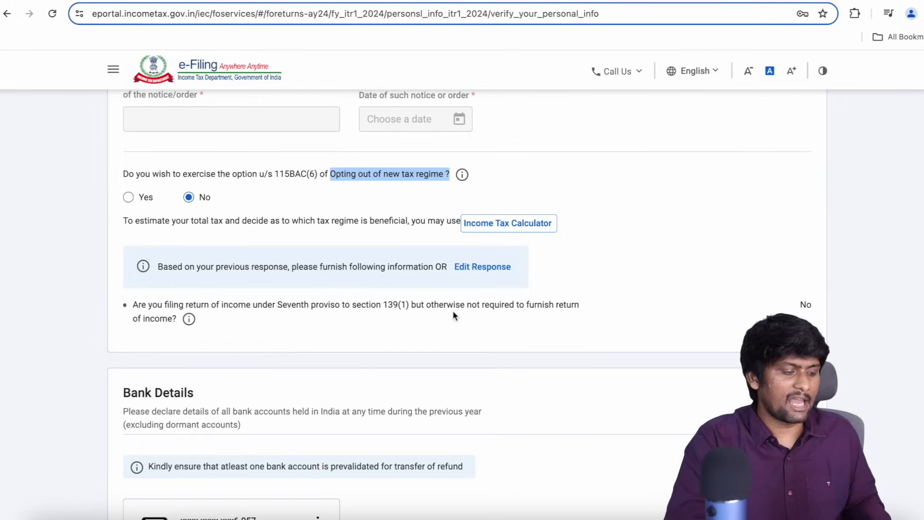
scroll(452, 312, "down", 4)
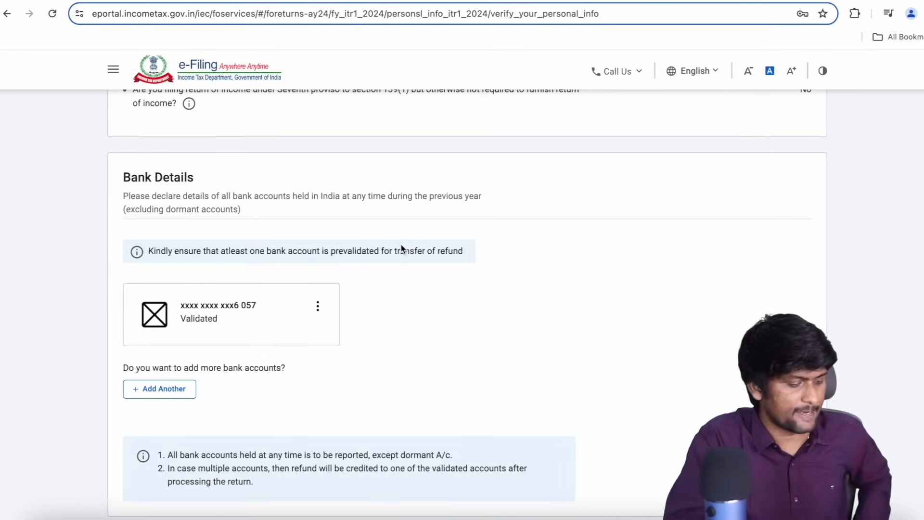
scroll(401, 248, "down", 3)
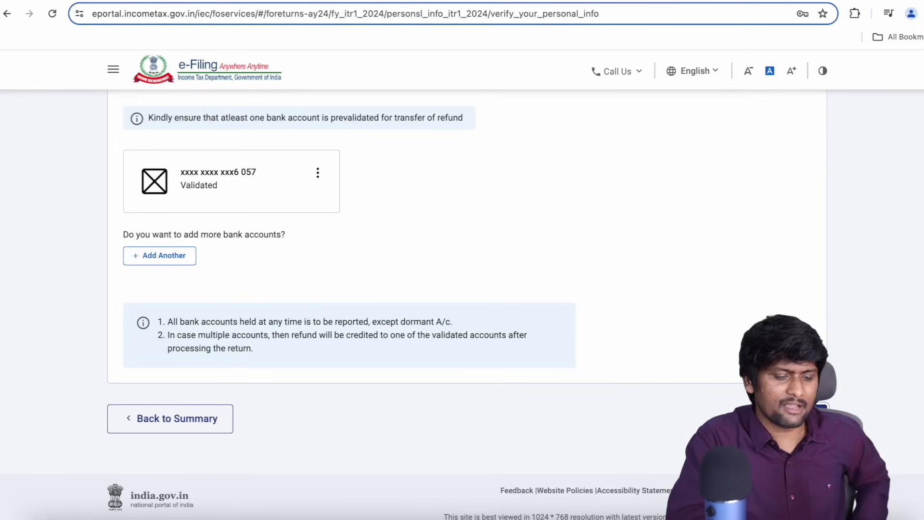
left_click(170, 419)
Open the Gross Total Income section from the return summary
scroll(284, 263, "down", 5)
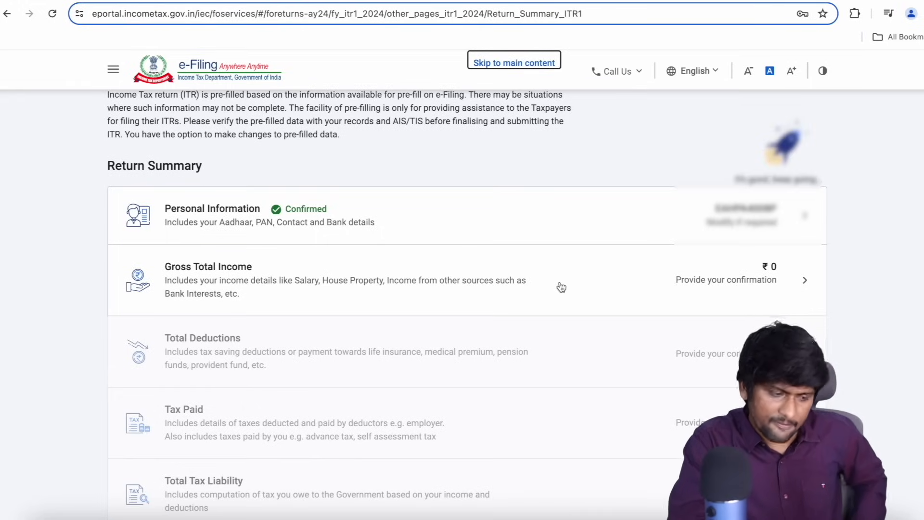
scroll(561, 288, "down", 2)
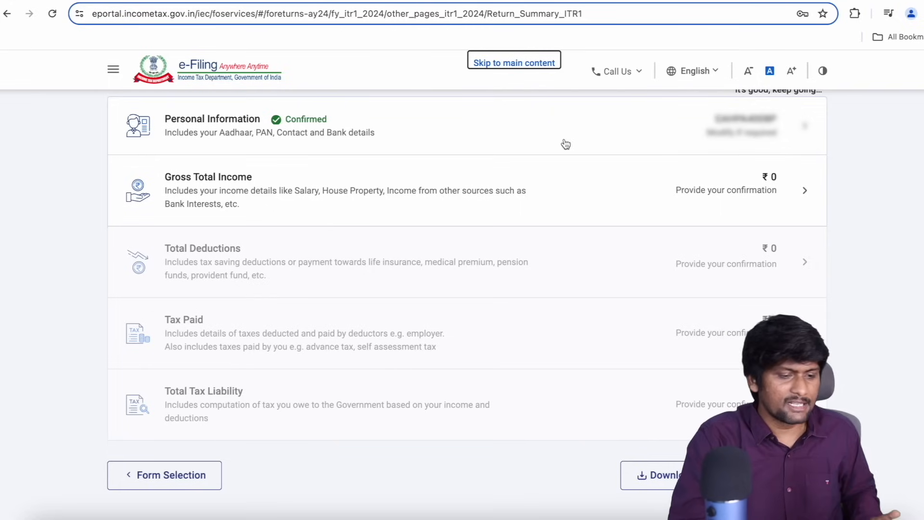
left_click(452, 209)
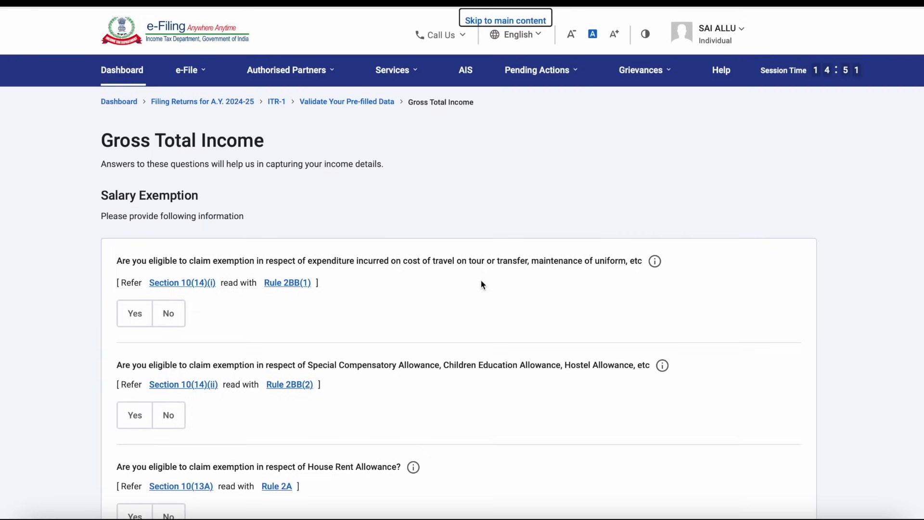
Answer No to the House Rent Allowance exemption question, leave the other salary exemption questions blank and continue to the income source details
scroll(482, 284, "down", 3)
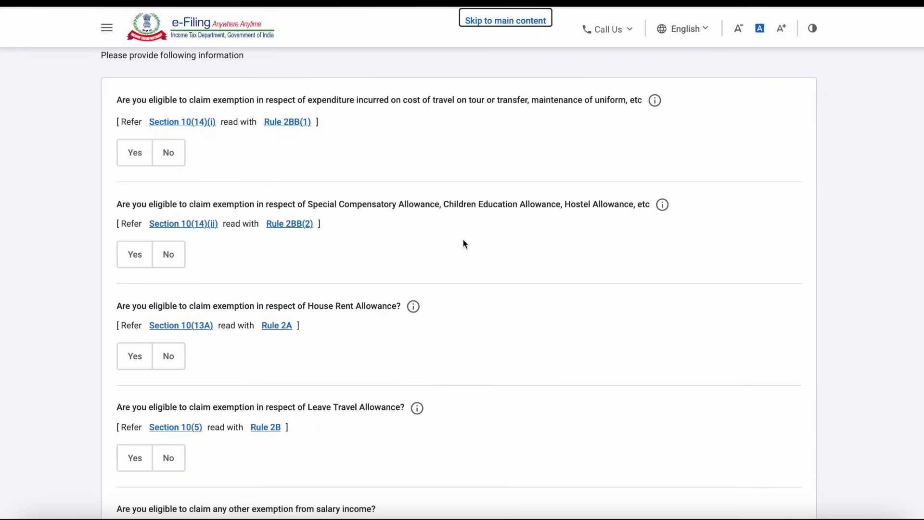
scroll(463, 239, "down", 1)
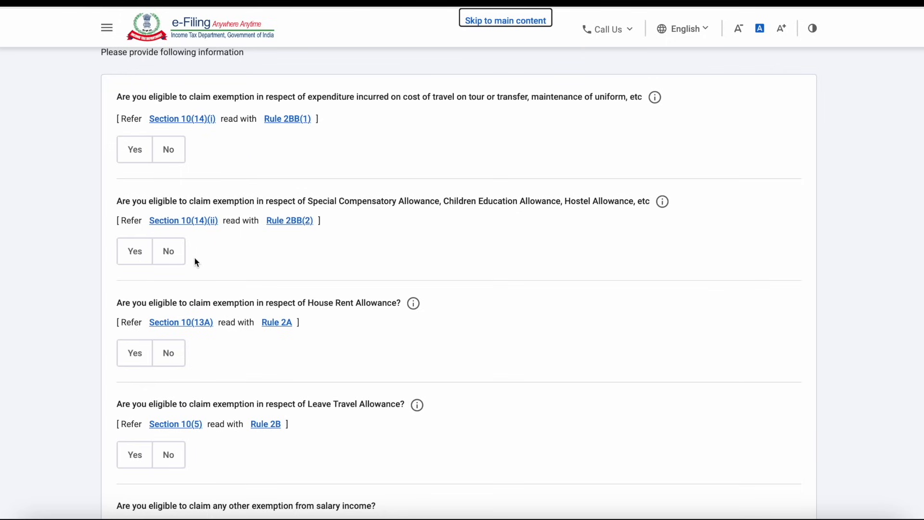
scroll(195, 261, "down", 1)
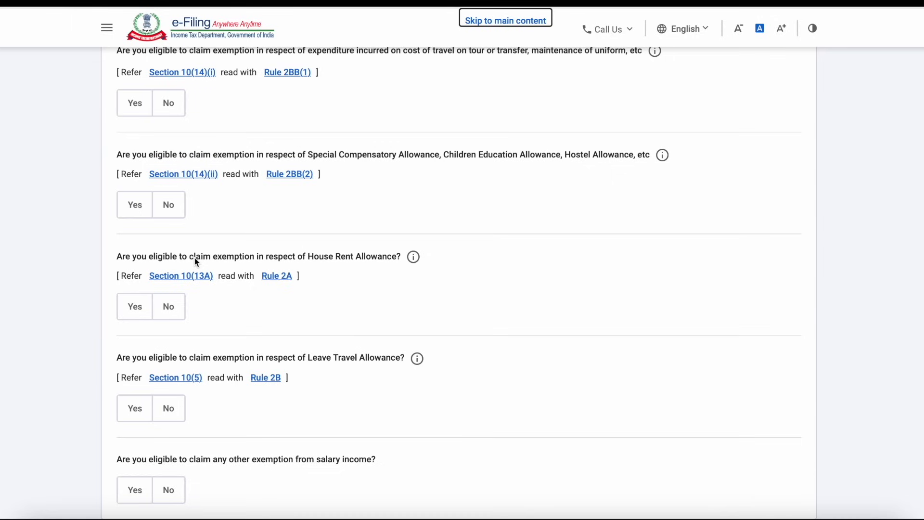
scroll(247, 239, "down", 2)
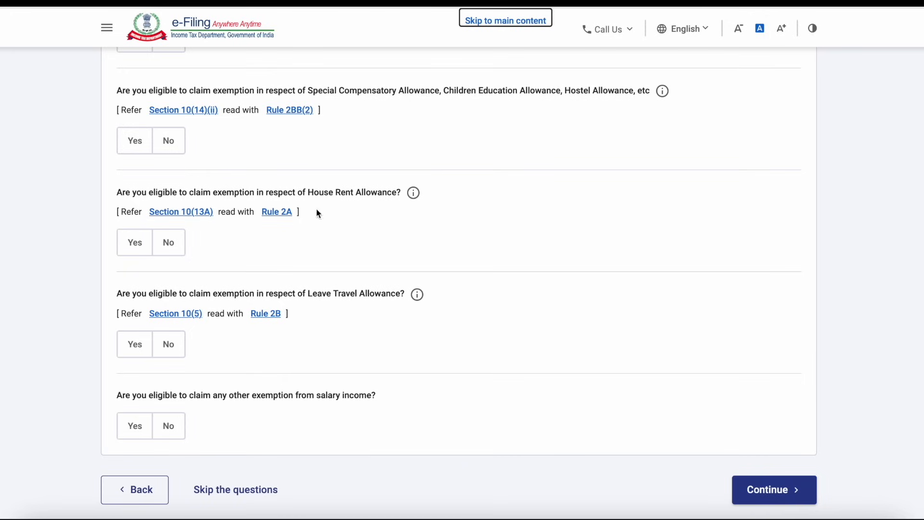
left_click(148, 244)
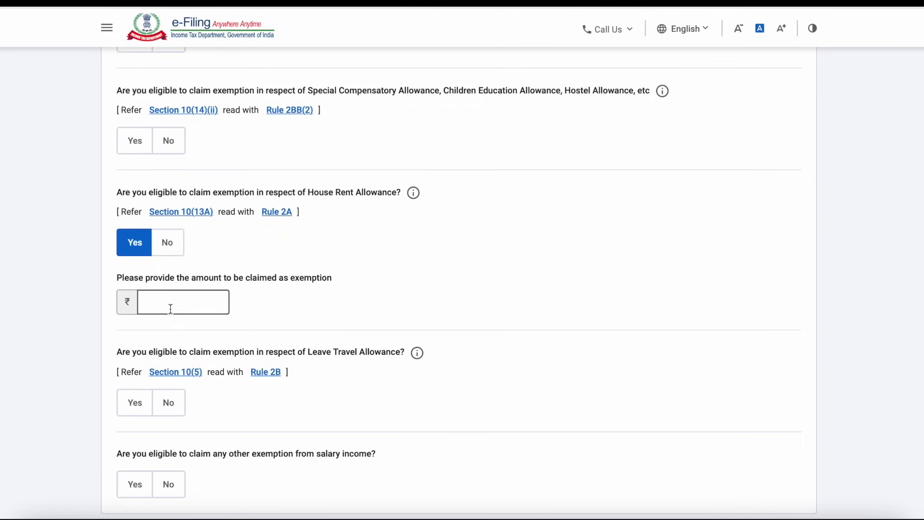
left_click(176, 250)
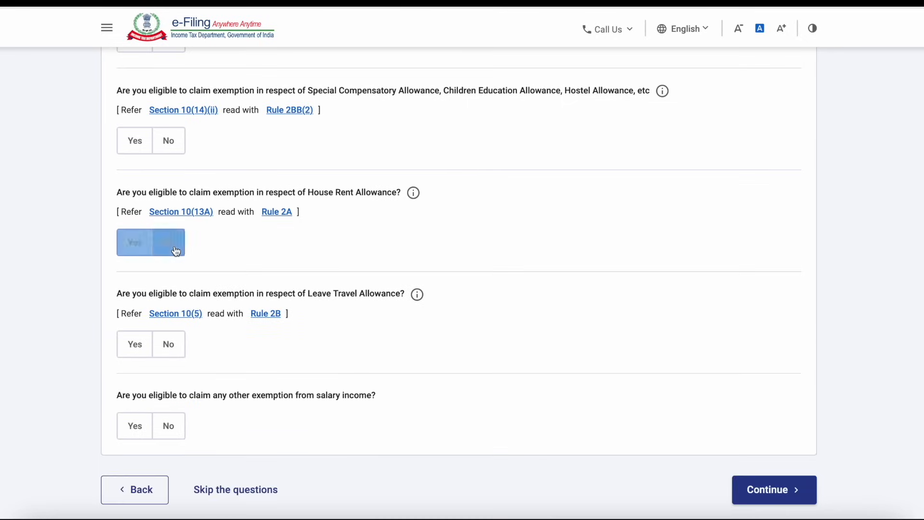
scroll(175, 251, "down", 2)
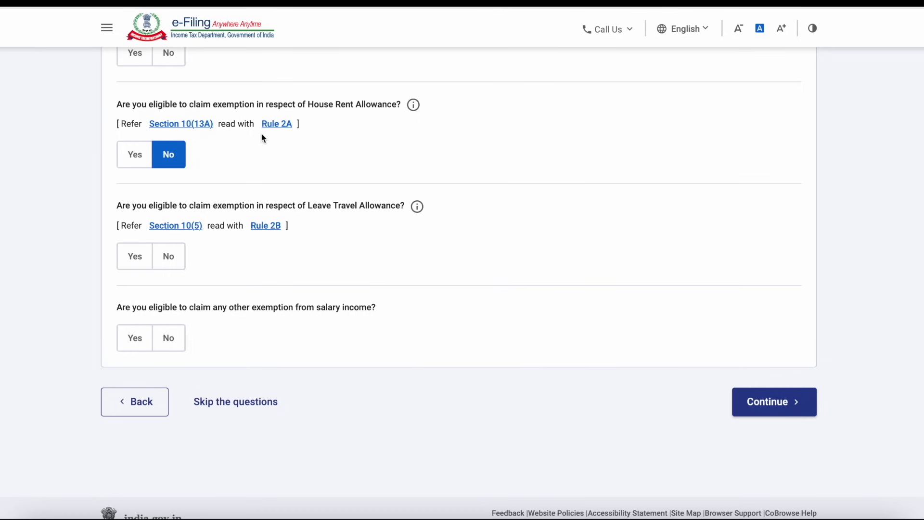
scroll(262, 136, "up", 3)
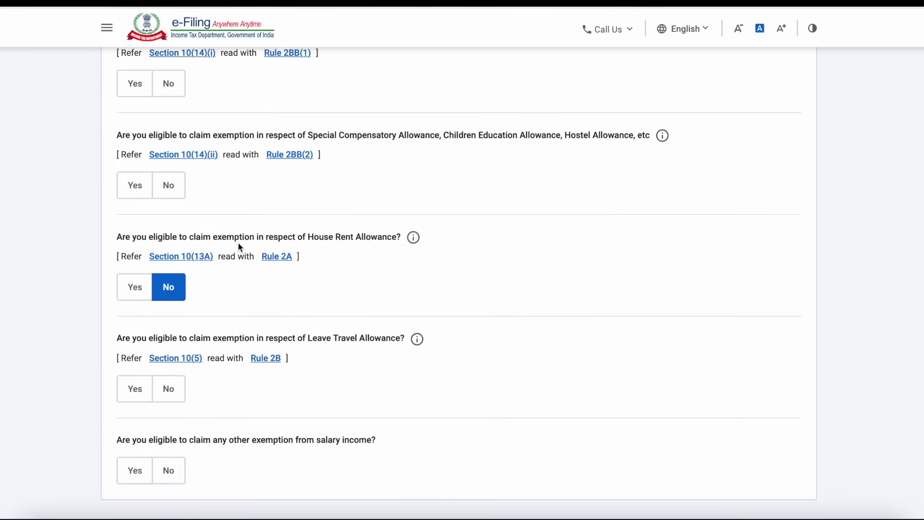
scroll(400, 267, "down", 3)
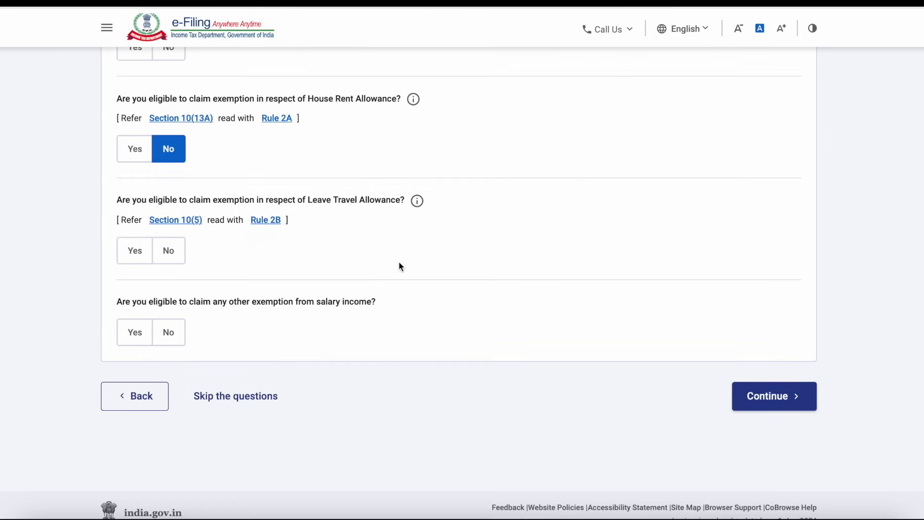
left_click(798, 401)
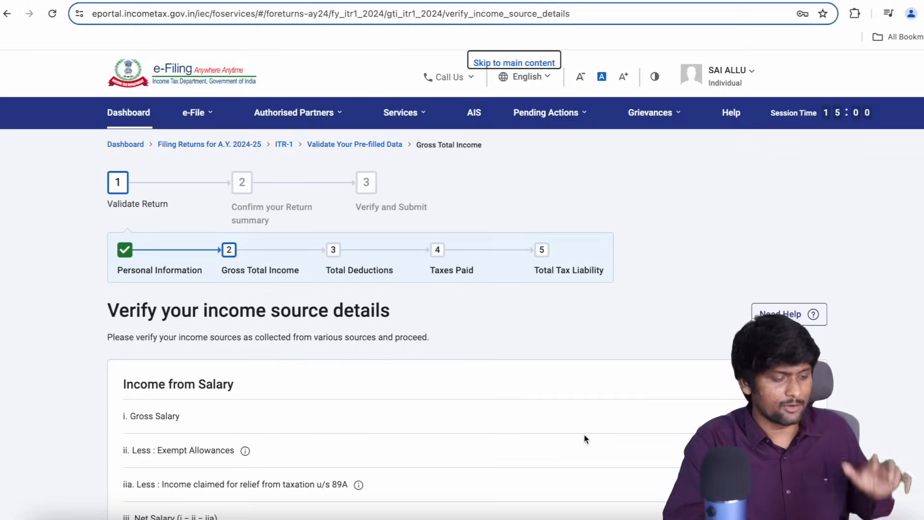
Open Income from Salary for editing and set the salary as per section 17(1) to 6,99,000
scroll(585, 439, "down", 5)
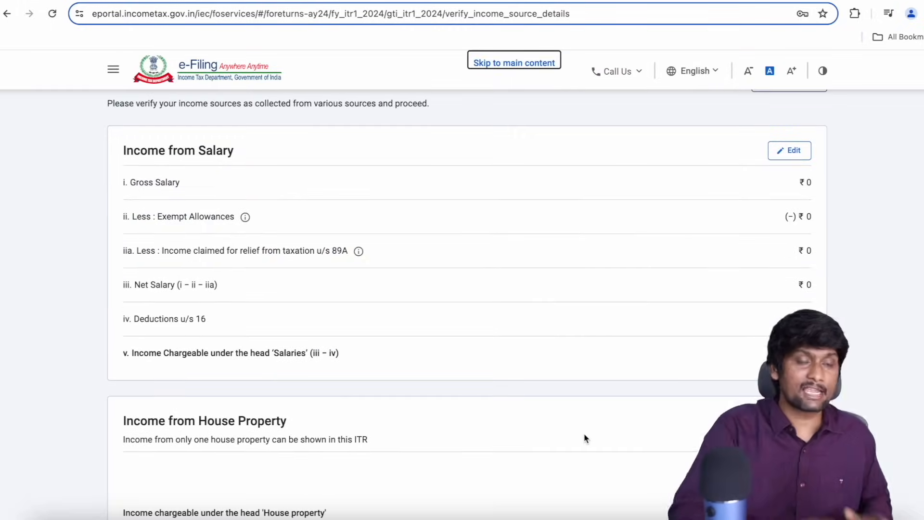
scroll(186, 190, "up", 1)
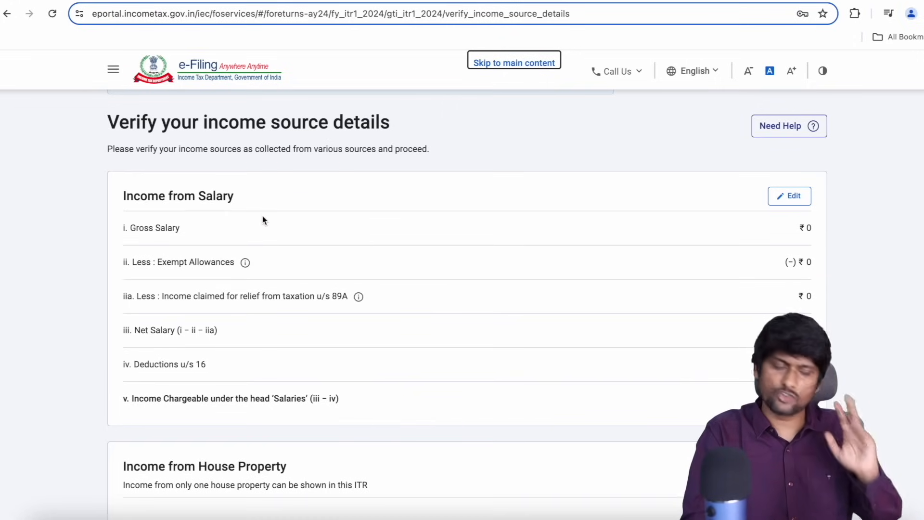
scroll(262, 219, "down", 5)
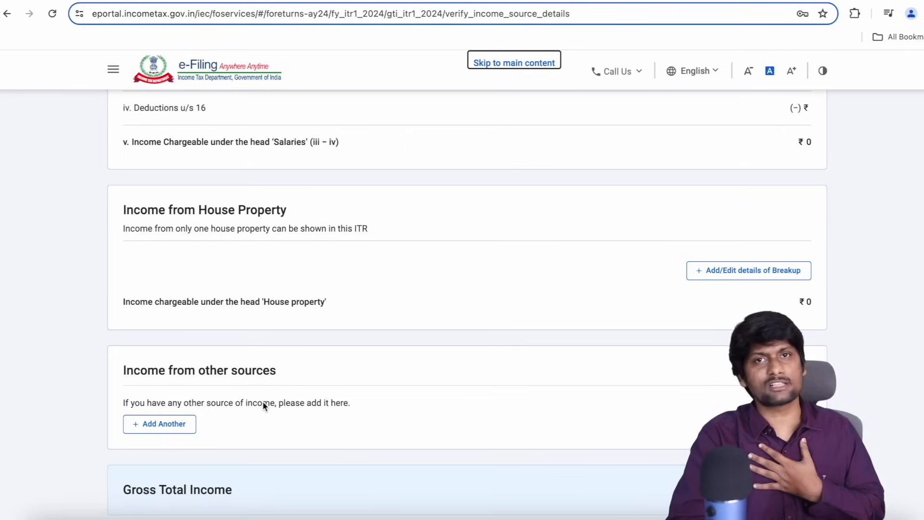
scroll(263, 402, "up", 7)
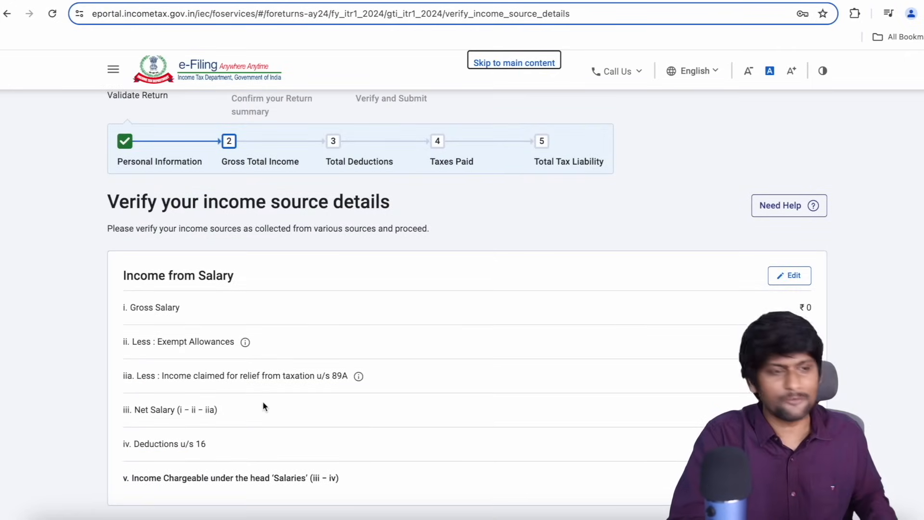
scroll(263, 407, "down", 2)
left_click(789, 187)
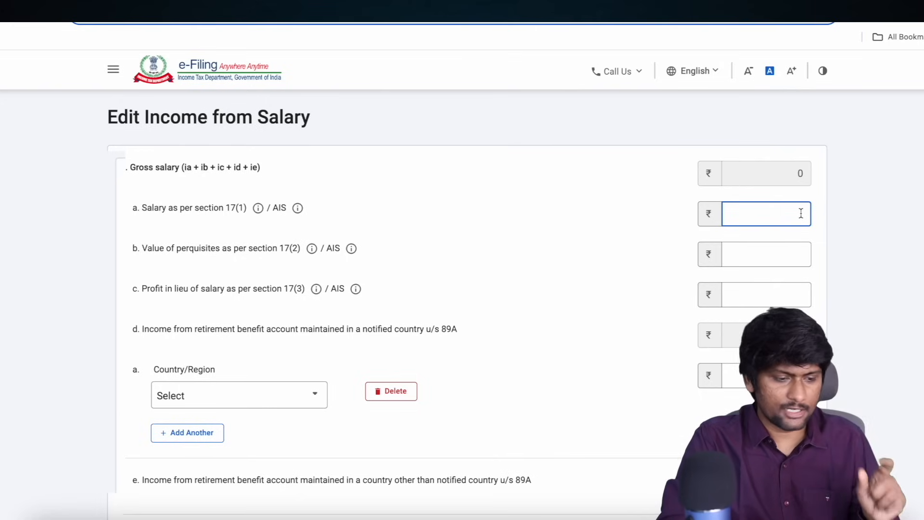
type("699000")
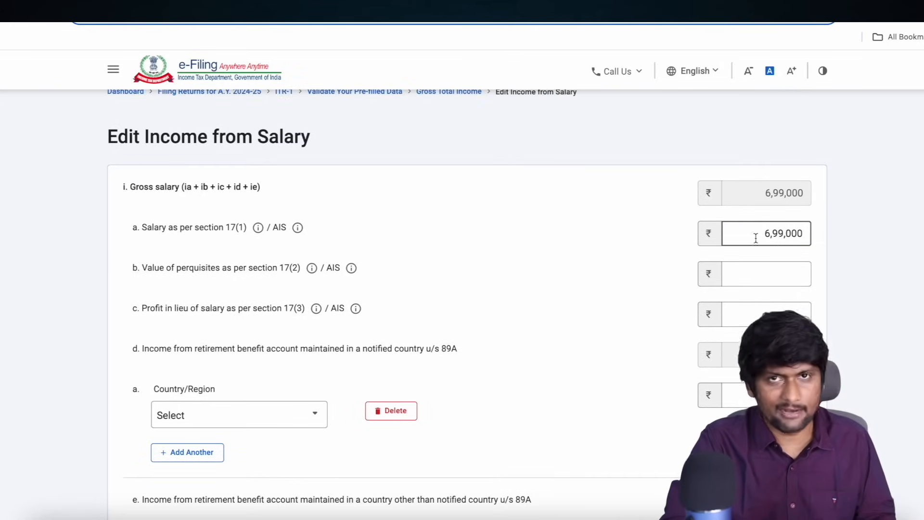
Set the first exempt allowance's nature to Sec 10(13A)-Allowance to meet expenditure incurred on house rent, leaving its amount blank
scroll(347, 189, "down", 1)
left_click(208, 245)
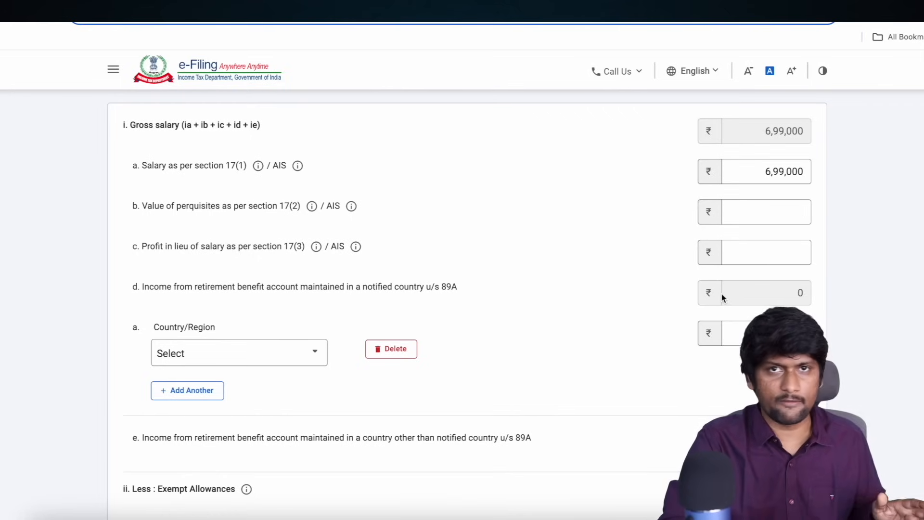
scroll(721, 295, "down", 4)
scroll(721, 293, "up", 2)
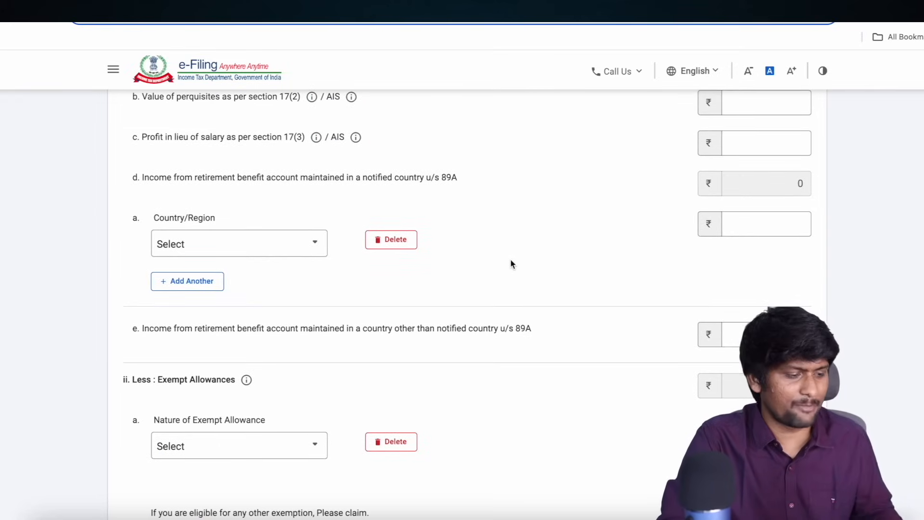
scroll(510, 259, "down", 4)
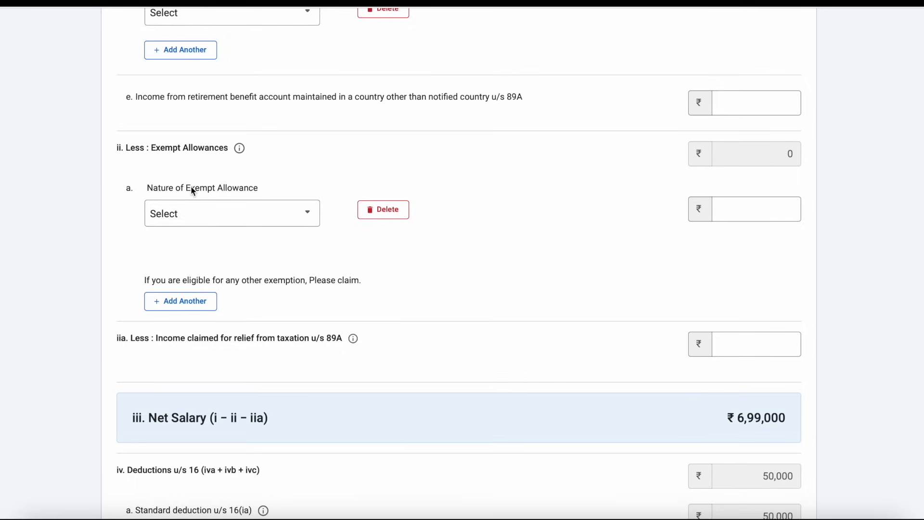
left_click(277, 220)
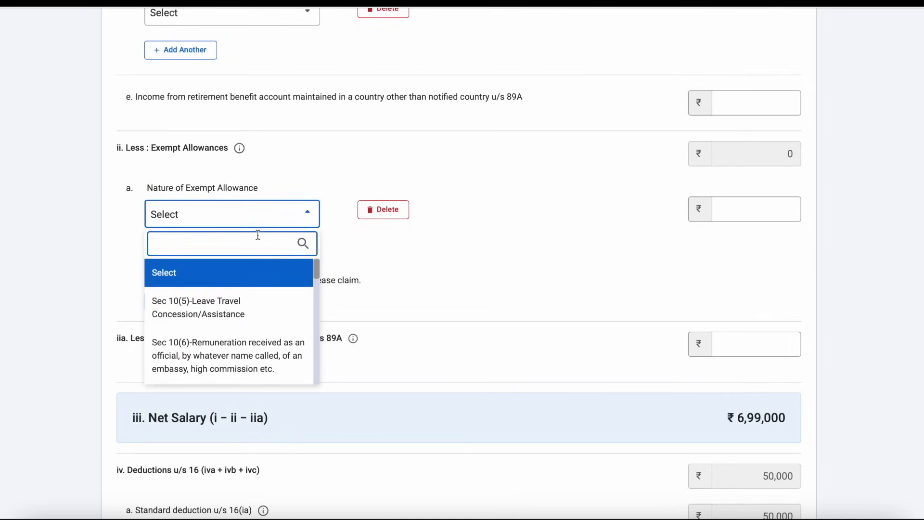
type("hou")
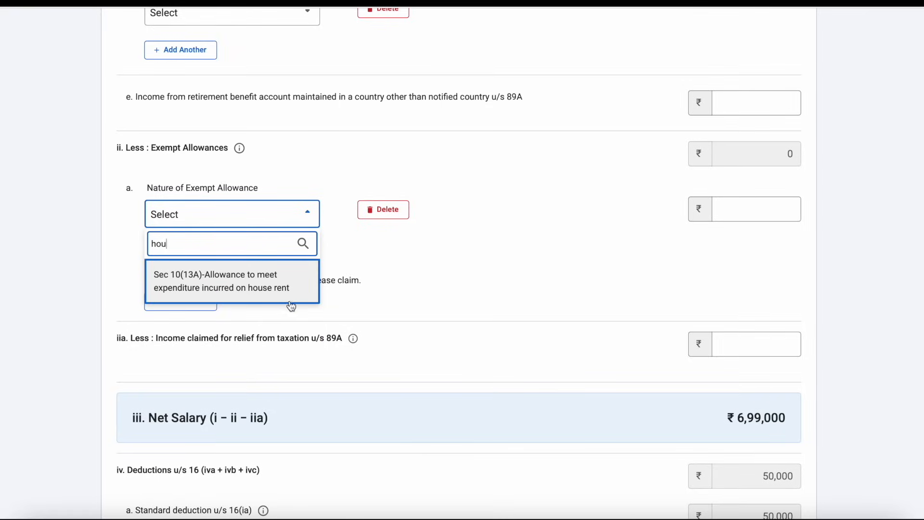
left_click(254, 302)
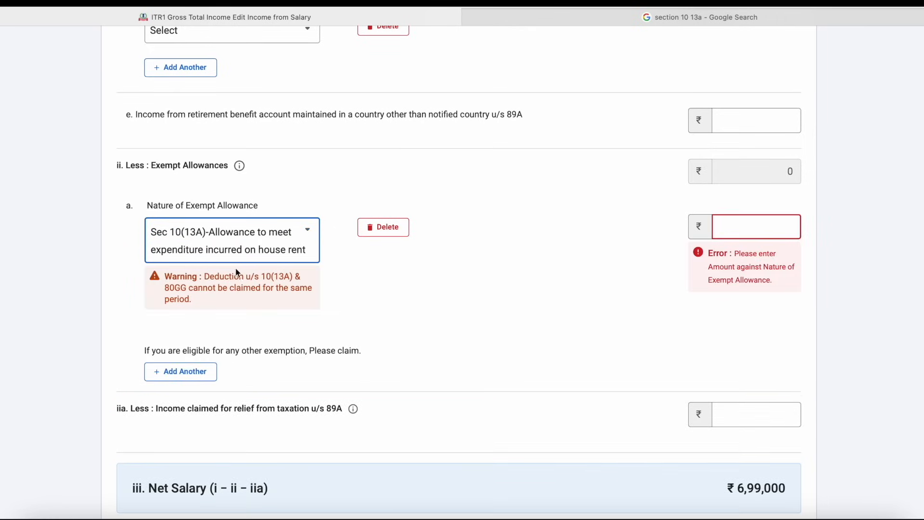
left_click(746, 220)
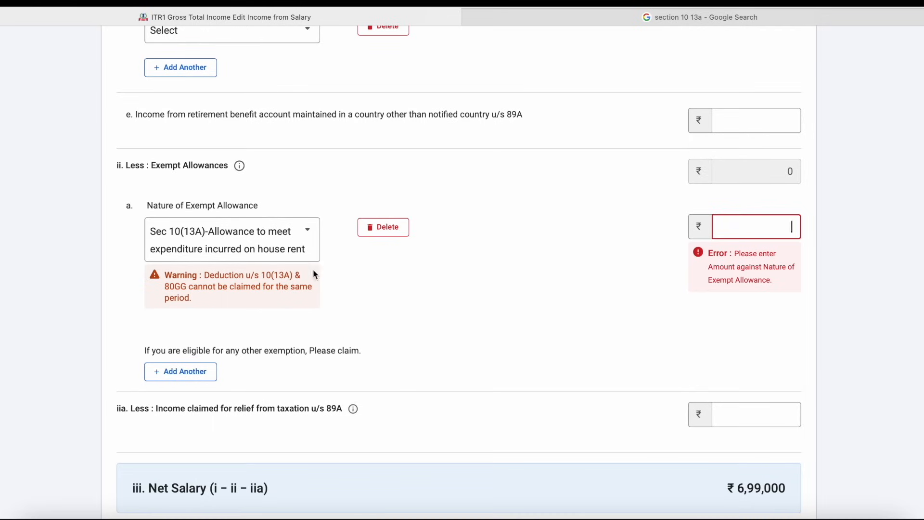
Add two blank exempt allowance rows below the house rent entry and delete both of them
scroll(289, 313, "down", 1)
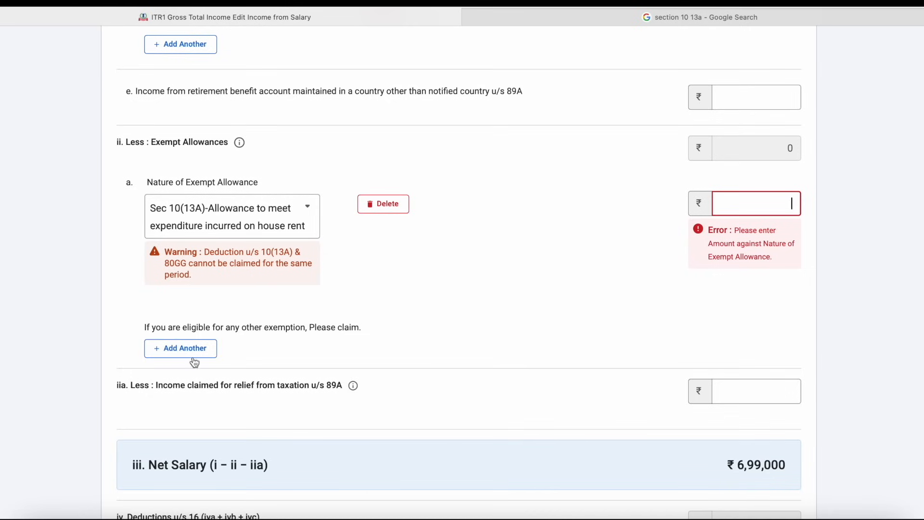
left_click(193, 354)
left_click(222, 360)
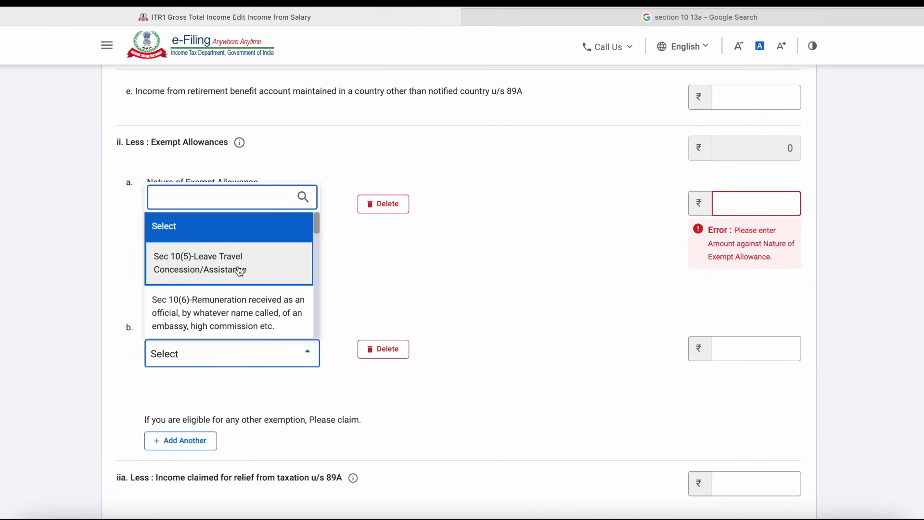
left_click(238, 430)
left_click(183, 441)
scroll(227, 423, "down", 2)
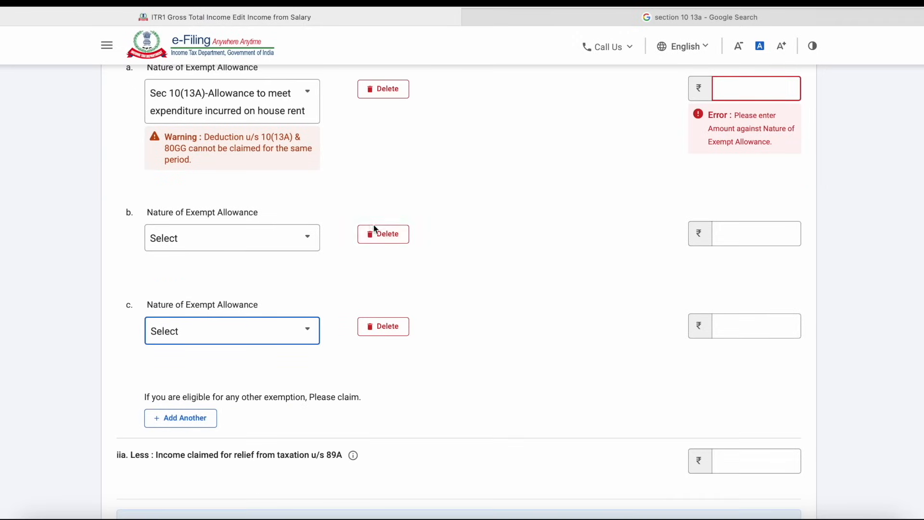
left_click(383, 241)
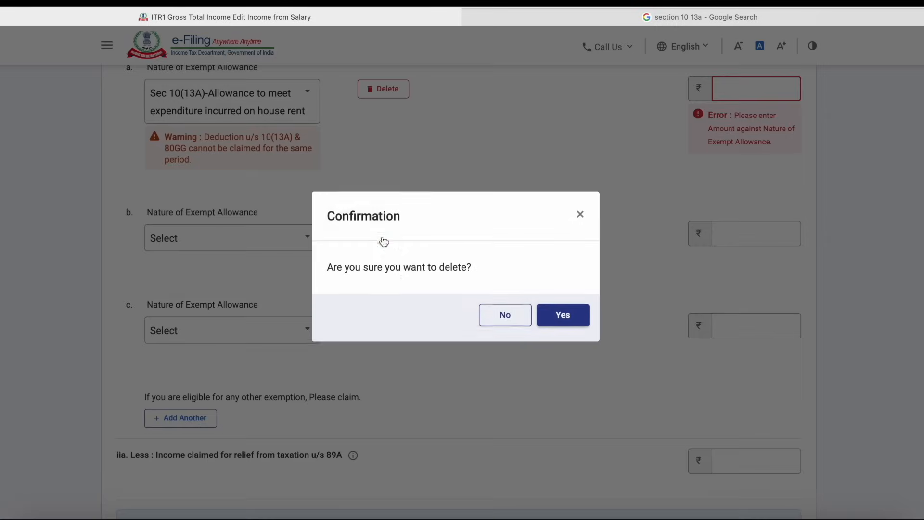
left_click(560, 321)
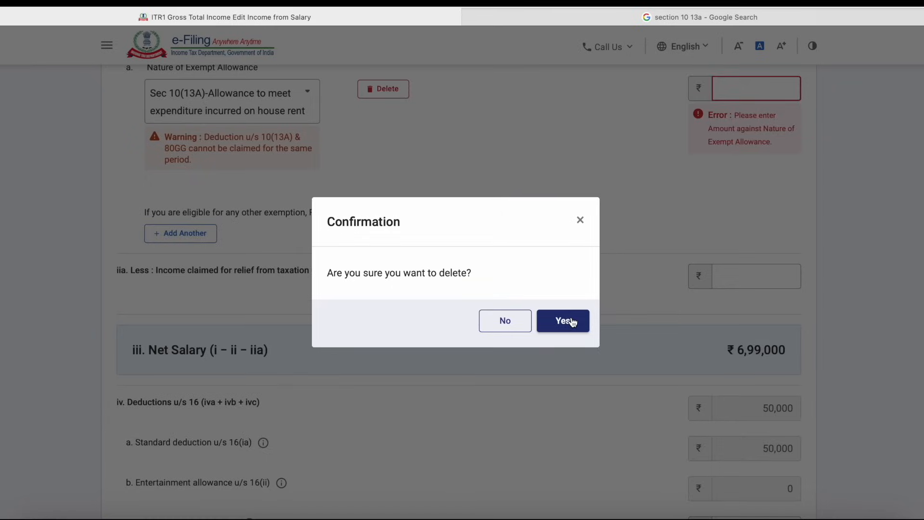
left_click(571, 320)
Set the exempt allowance's nature to Sec 10(6)-Remuneration received as an official of an embassy or high commission, with an amount of 20,000
scroll(489, 213, "up", 4)
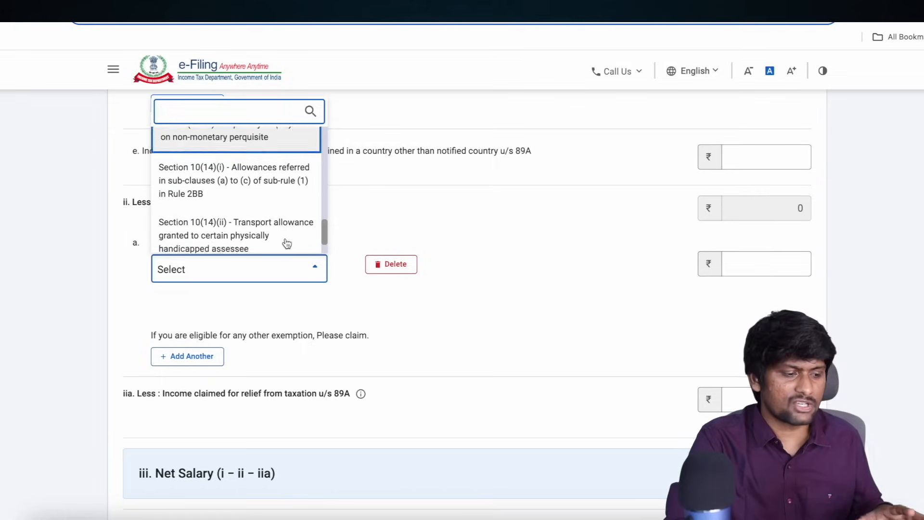
scroll(285, 243, "down", 2)
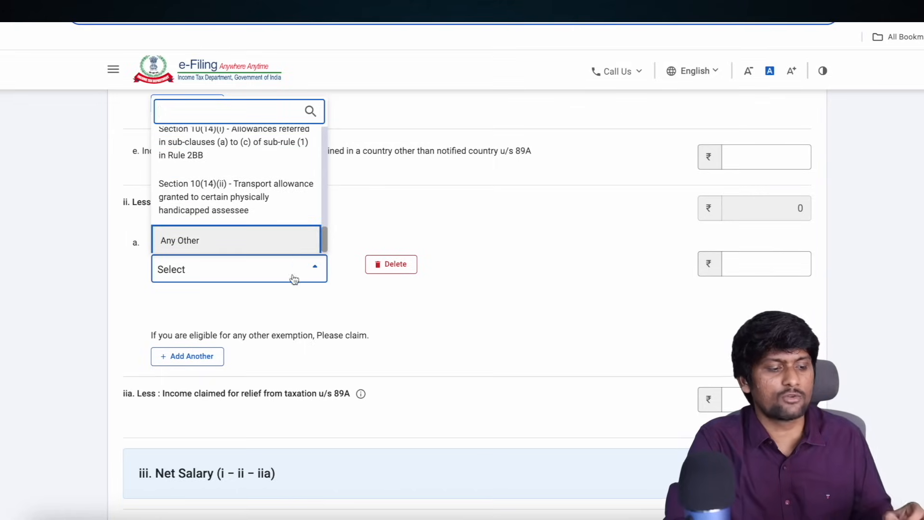
left_click(388, 320)
left_click(801, 272)
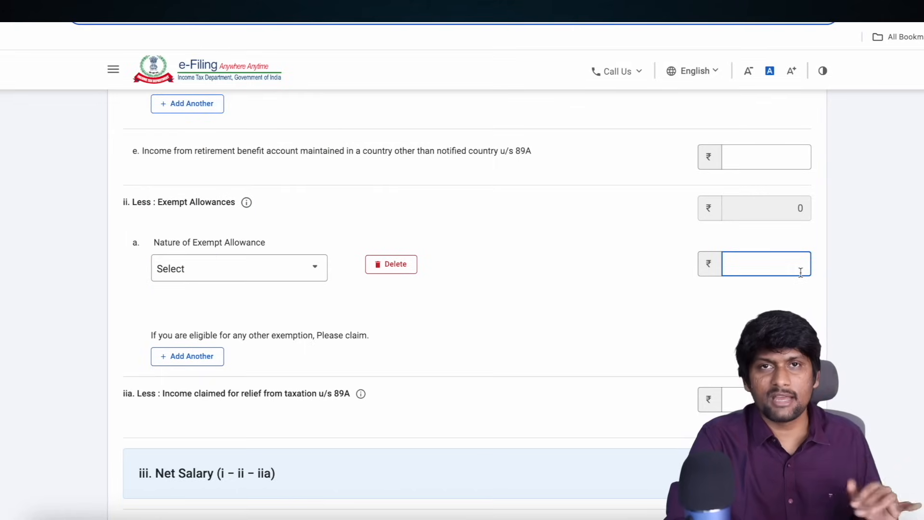
left_click(223, 270)
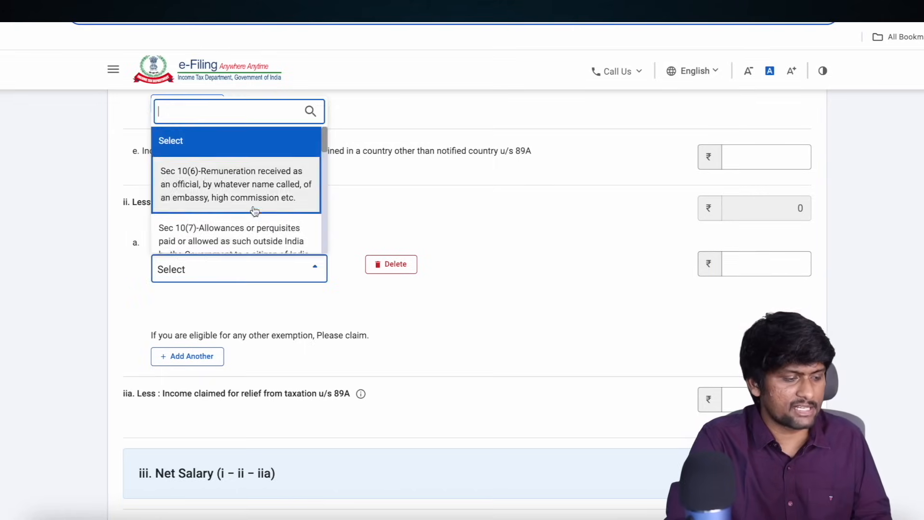
left_click(256, 201)
left_click(764, 272)
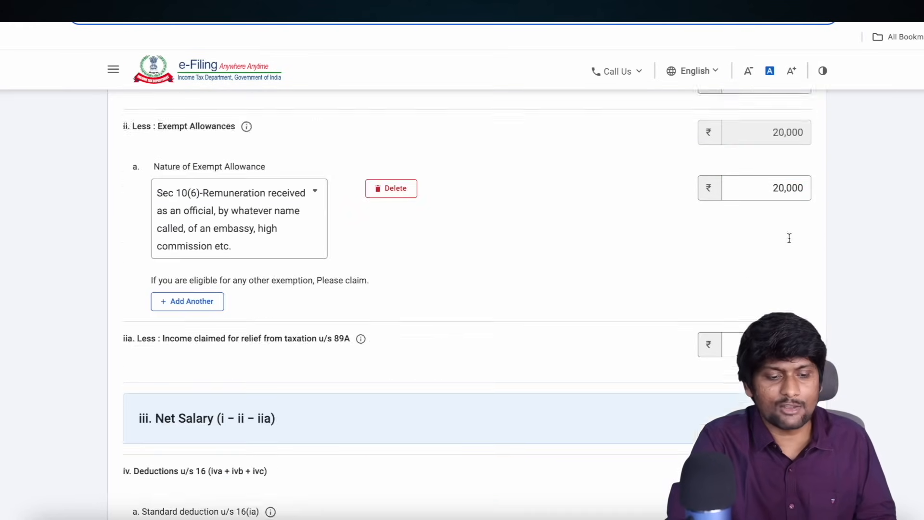
Delete the Sec 10(6) exempt allowance entry and confirm its removal
scroll(789, 237, "up", 1)
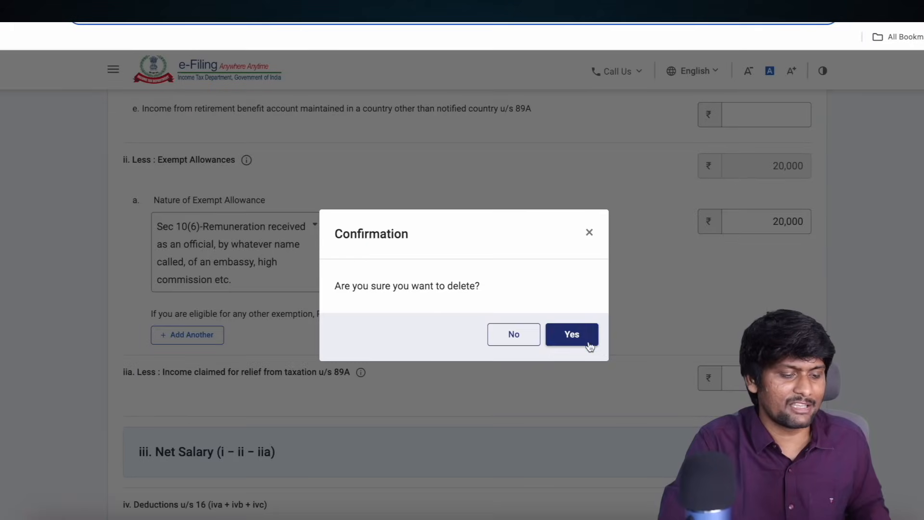
left_click(585, 338)
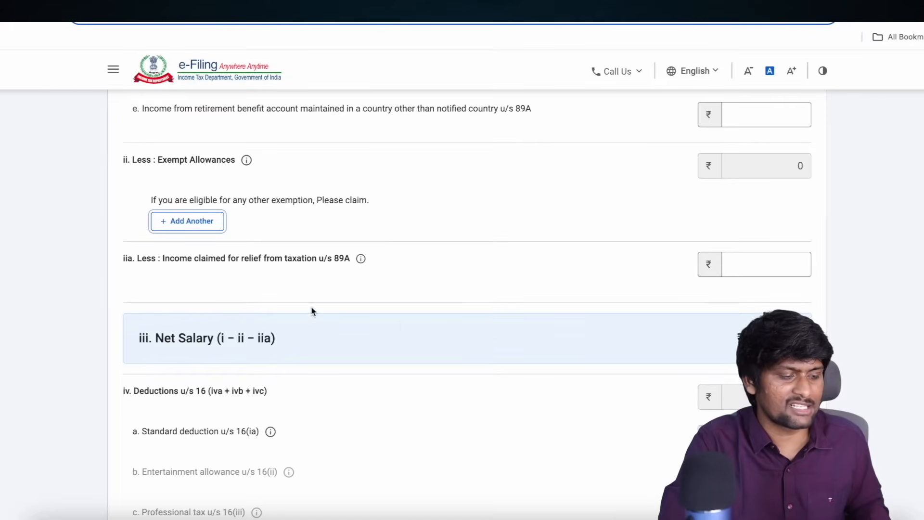
Check the net salary and the Section 16 deductions, and save the salary details to the Gross Total Income summary
scroll(200, 267, "down", 1)
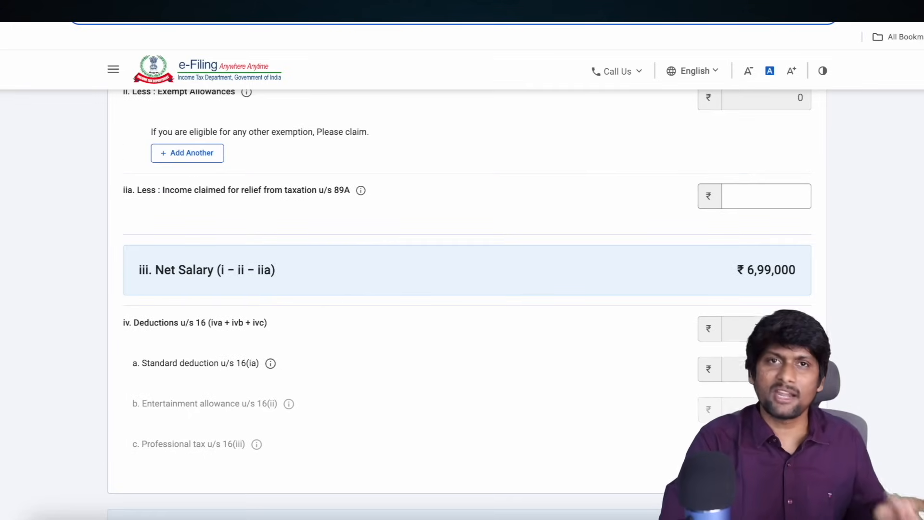
scroll(749, 214, "down", 2)
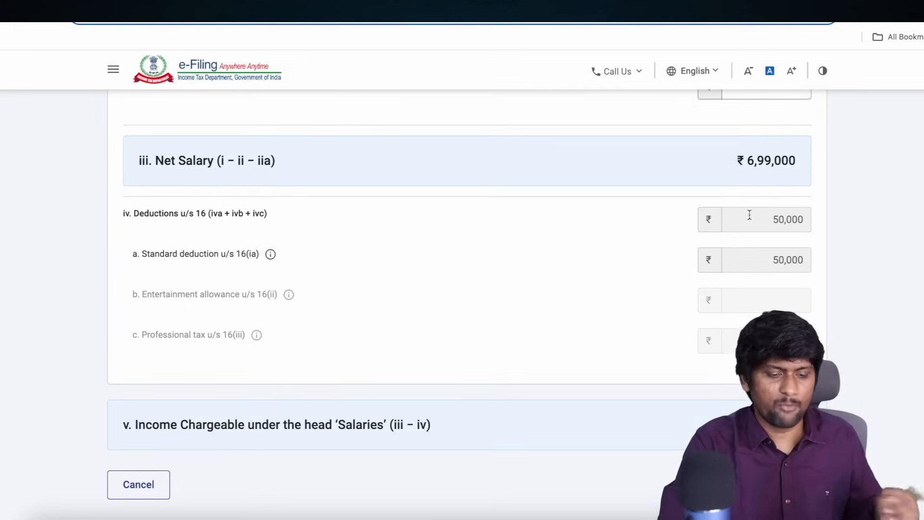
scroll(749, 214, "down", 1)
scroll(467, 289, "down", 1)
left_click(792, 388)
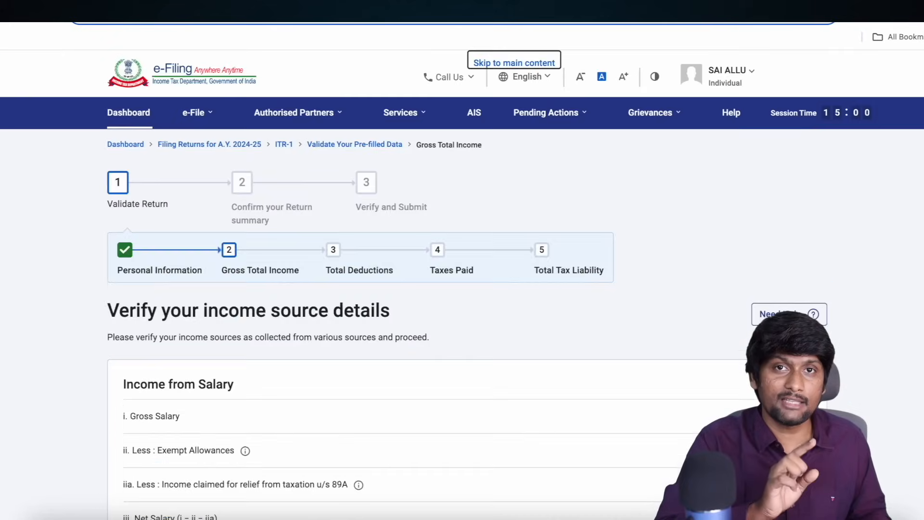
Open the house property breakup, set the property type to Self Occupied and enter 2,00,000 as interest payable on borrowed capital
scroll(638, 346, "down", 8)
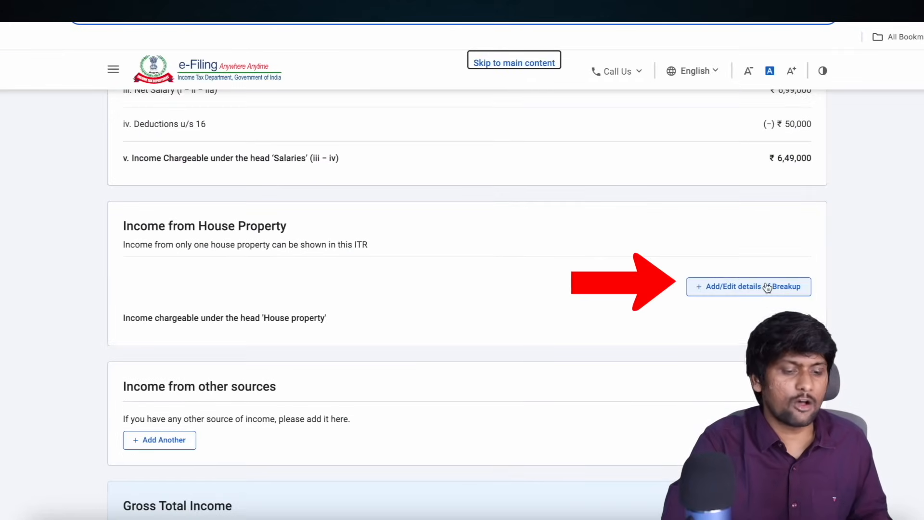
left_click(716, 296)
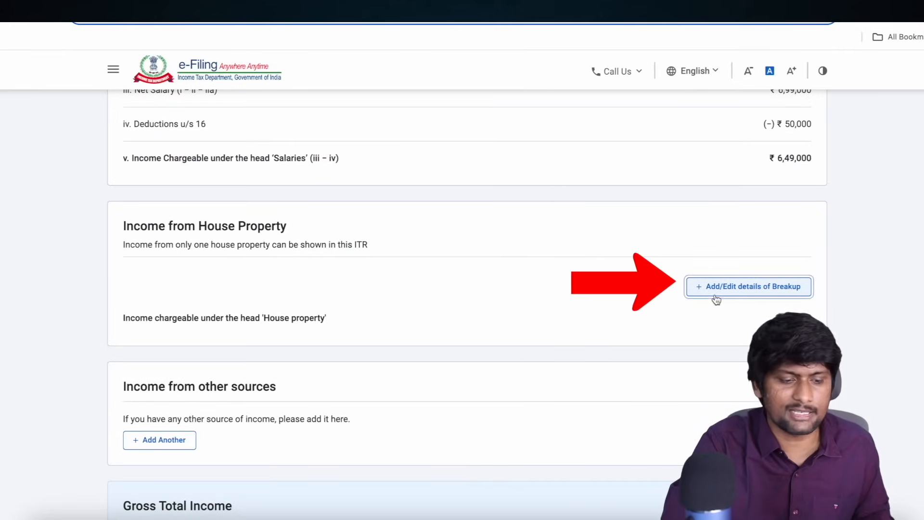
scroll(569, 349, "down", 2)
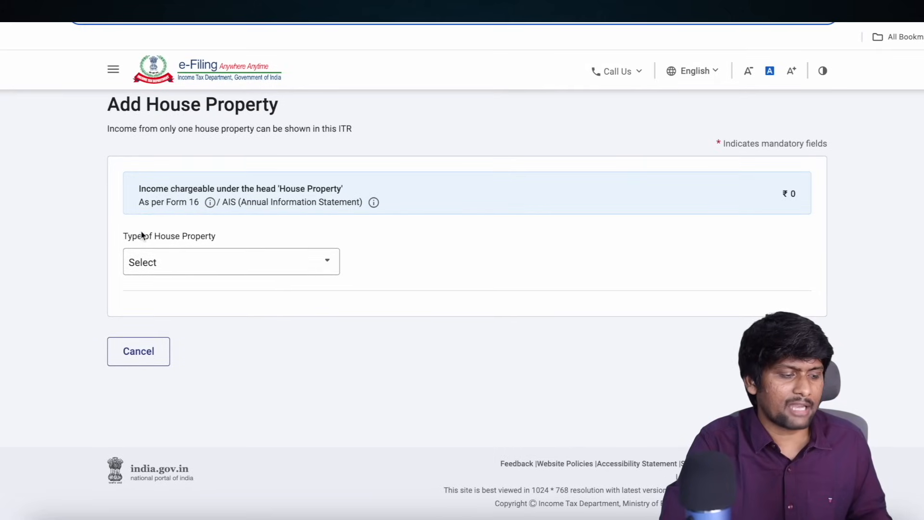
left_click(247, 269)
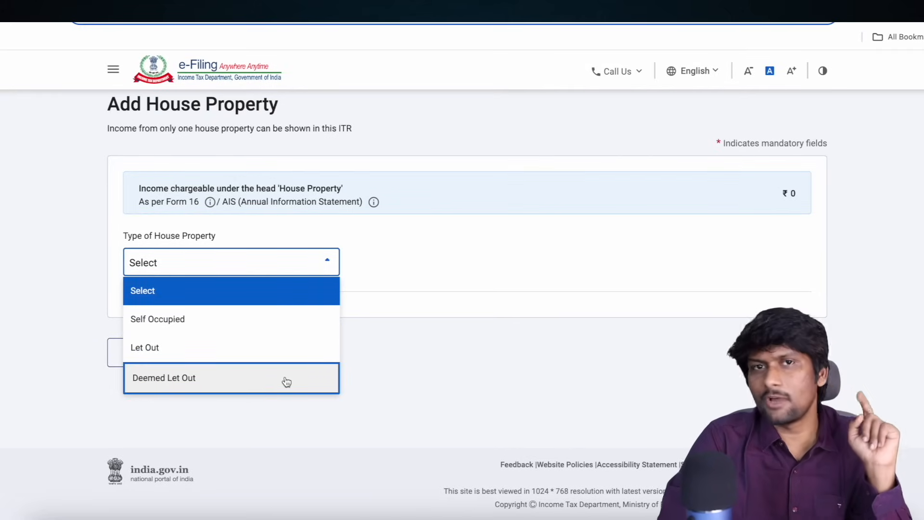
left_click(198, 332)
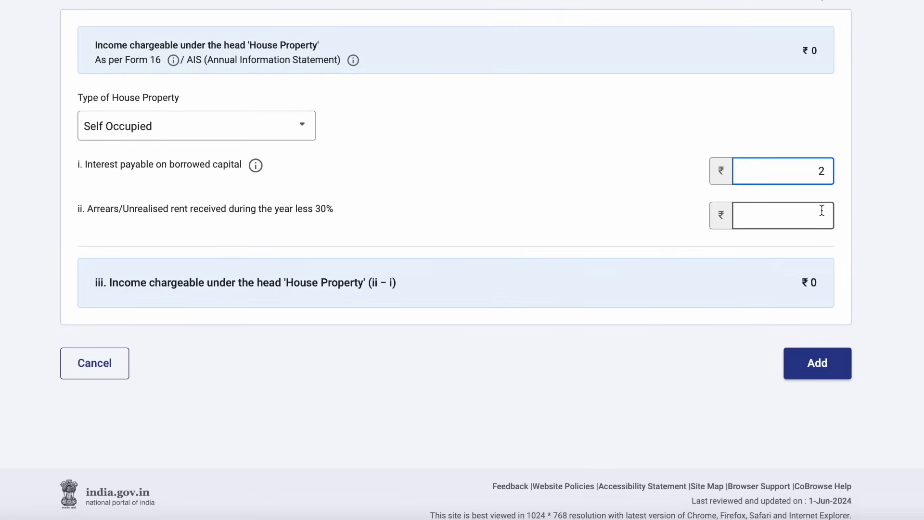
type("00,000")
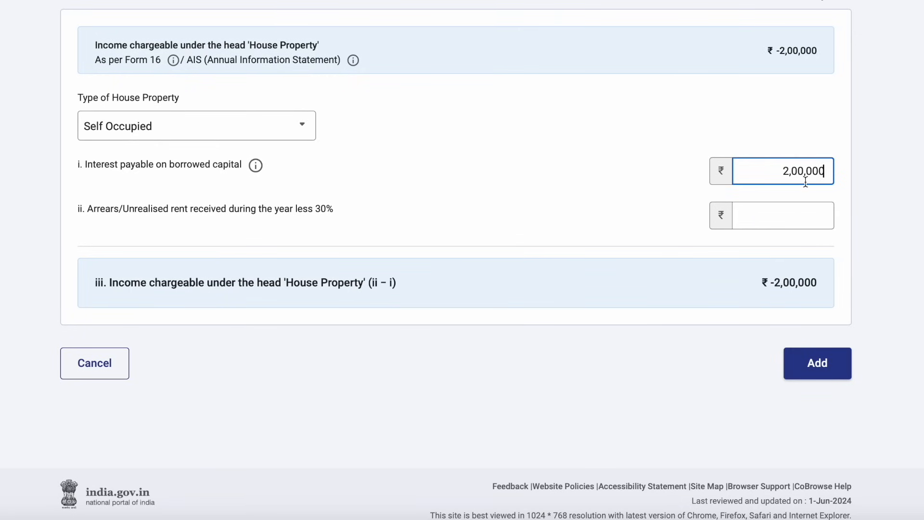
scroll(806, 182, "up", 1)
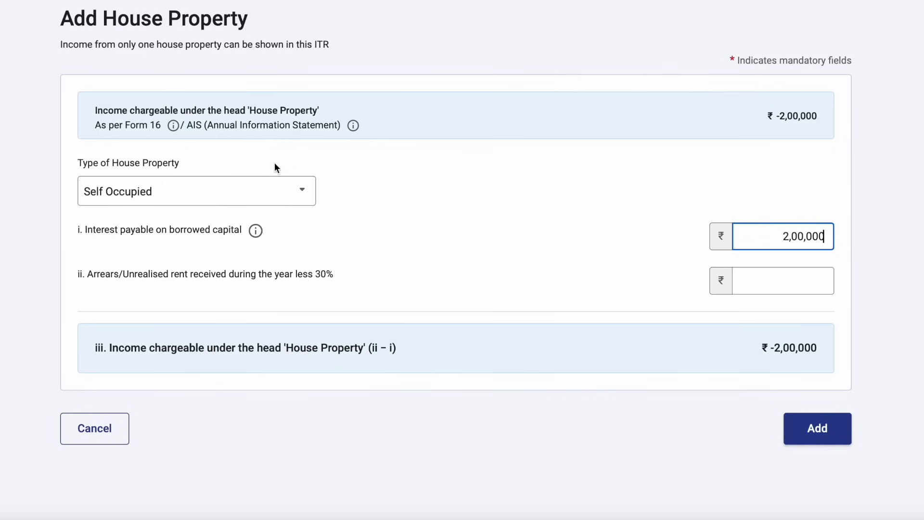
Set the house property type to Let Out with a gross rent of 1,20,000 and tax paid to local authorities of 20,000
left_click(263, 236)
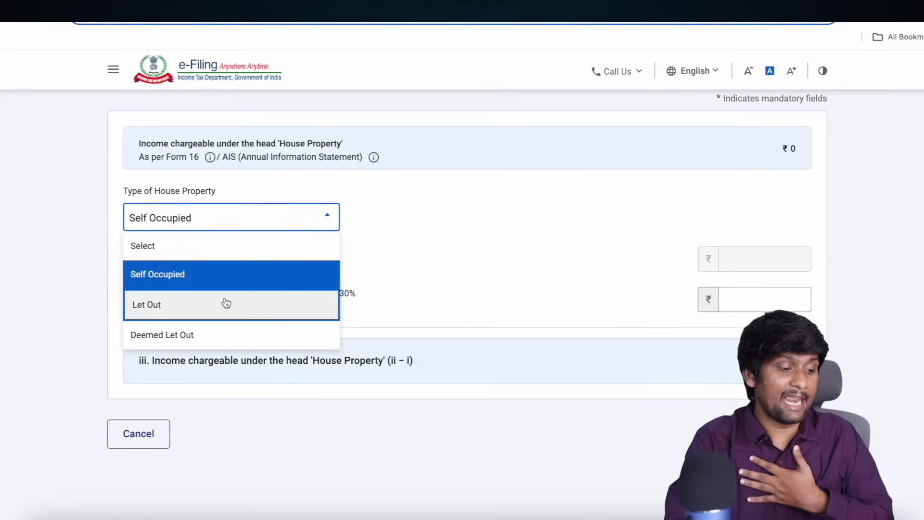
left_click(225, 303)
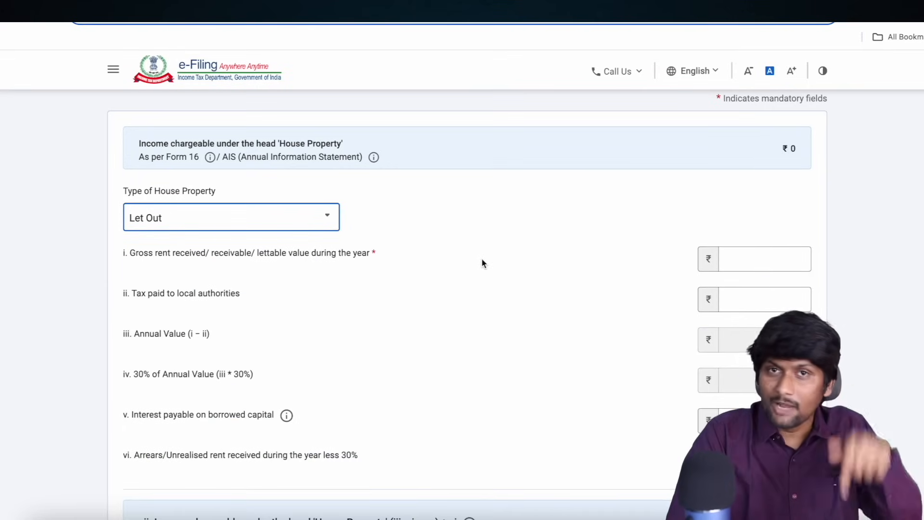
scroll(450, 267, "down", 1)
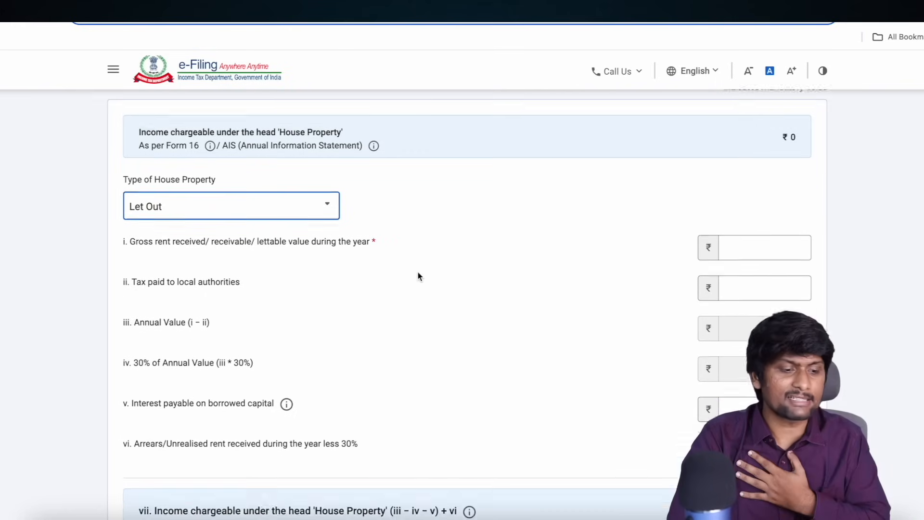
left_click(757, 211)
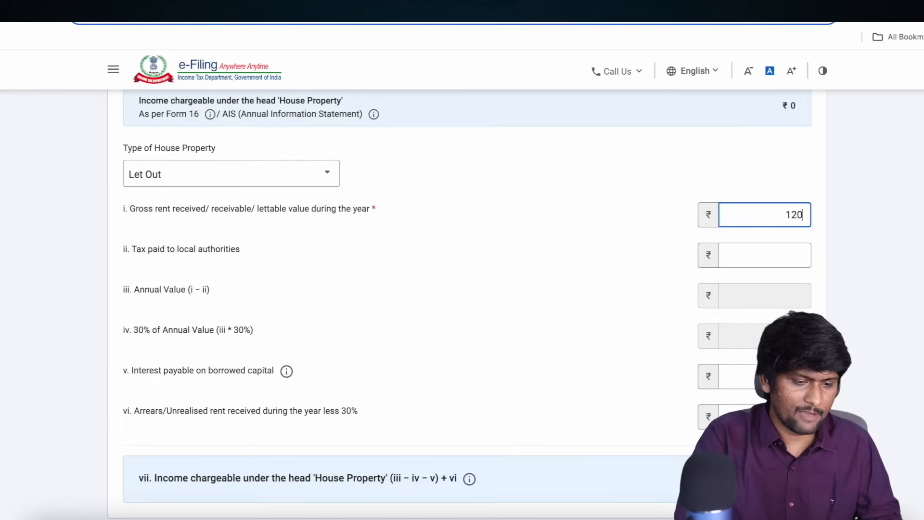
type("0")
left_click(757, 254)
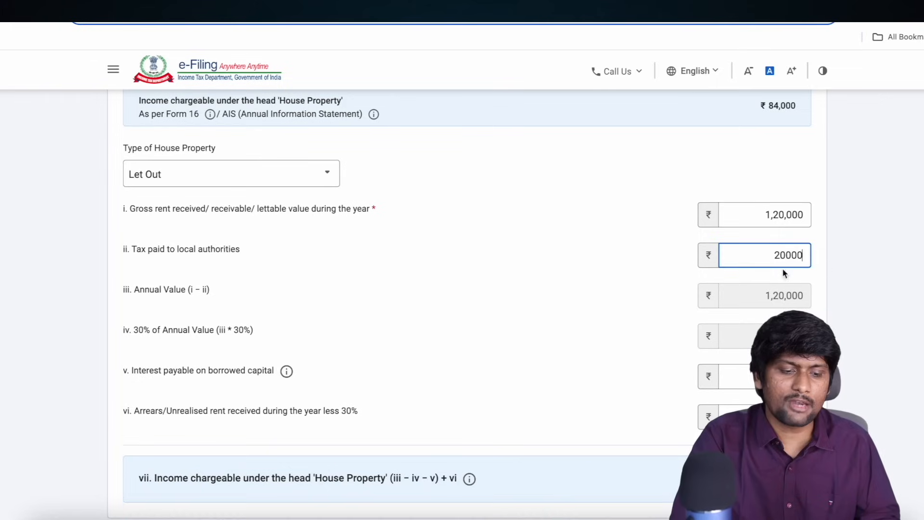
left_click(640, 294)
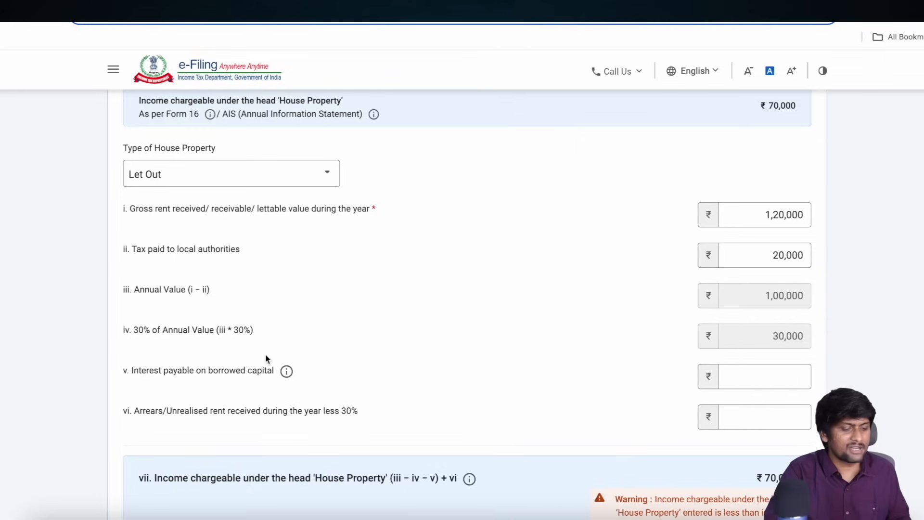
Examine the let-out property's annual value, 30% deduction and chargeable income, along with its blank interest and arrears fields
scroll(533, 404, "down", 2)
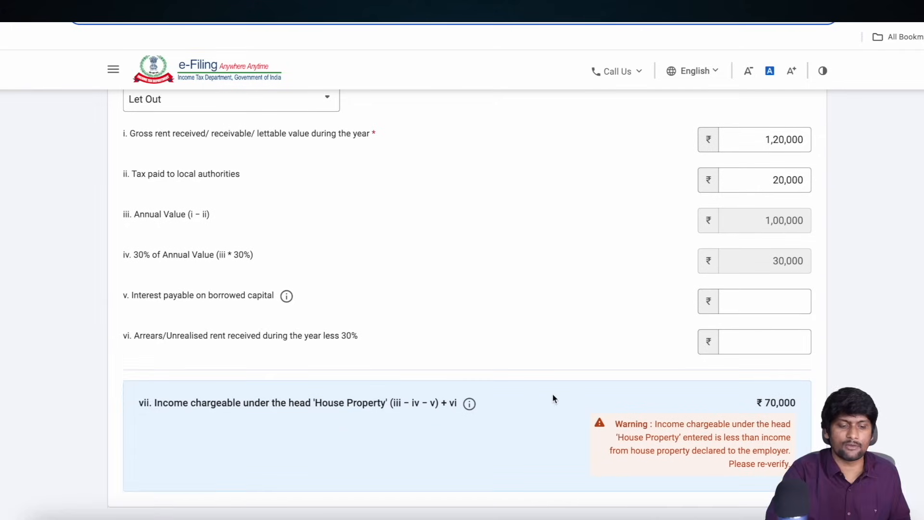
triple_click(778, 405)
scroll(698, 320, "up", 2)
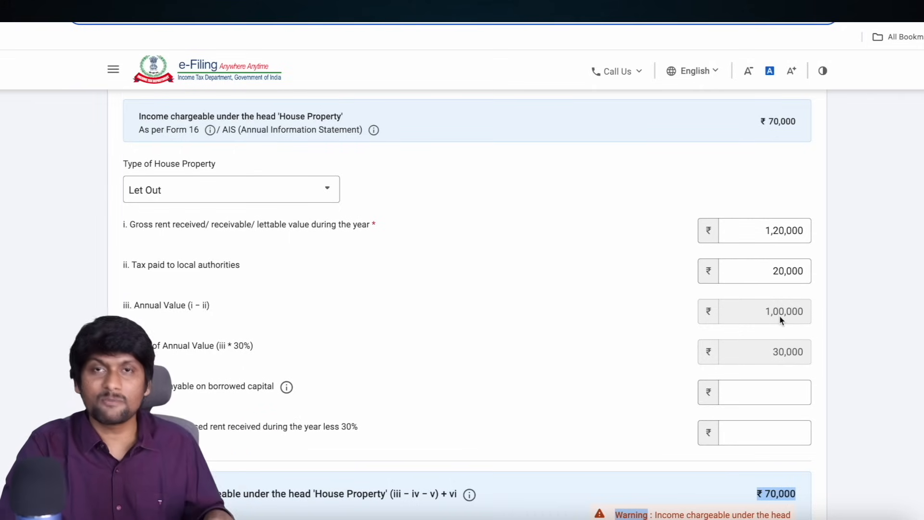
scroll(786, 372, "down", 1)
left_click(787, 367)
left_click(754, 327)
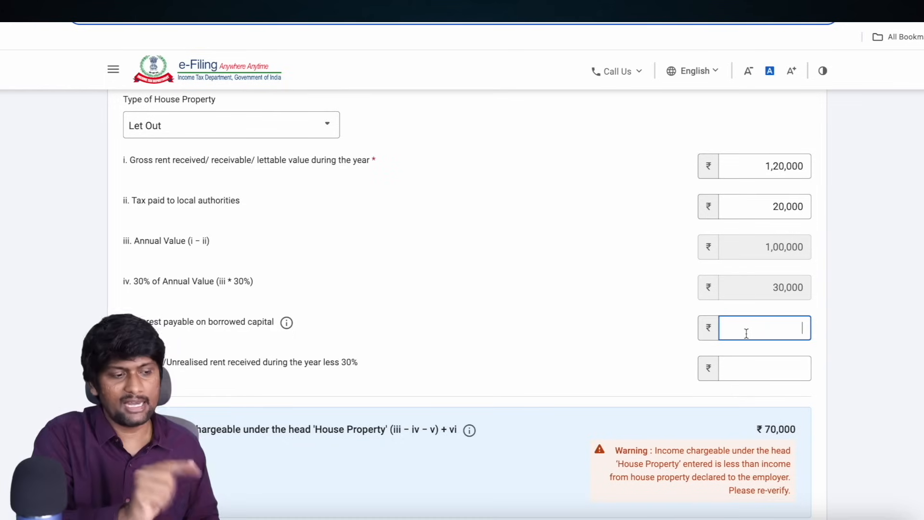
Switch the house property type to Deemed Let Out and back to Let Out
left_click(221, 133)
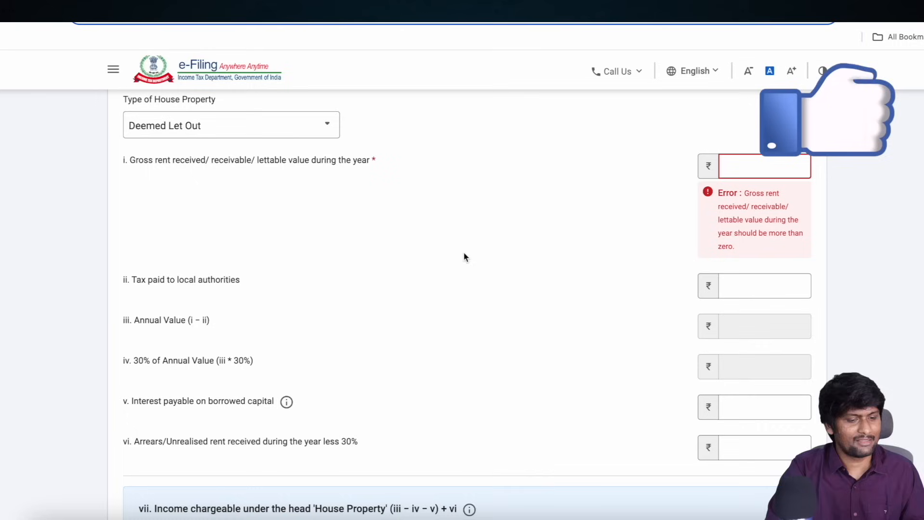
left_click(295, 126)
left_click(275, 219)
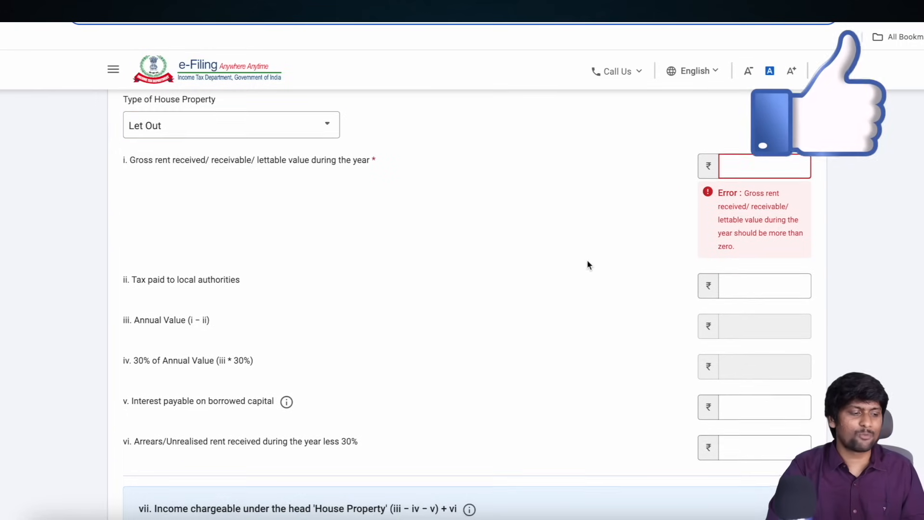
Set the house property type to Self Occupied and add the property to the return without entering any amounts
scroll(588, 264, "up", 5)
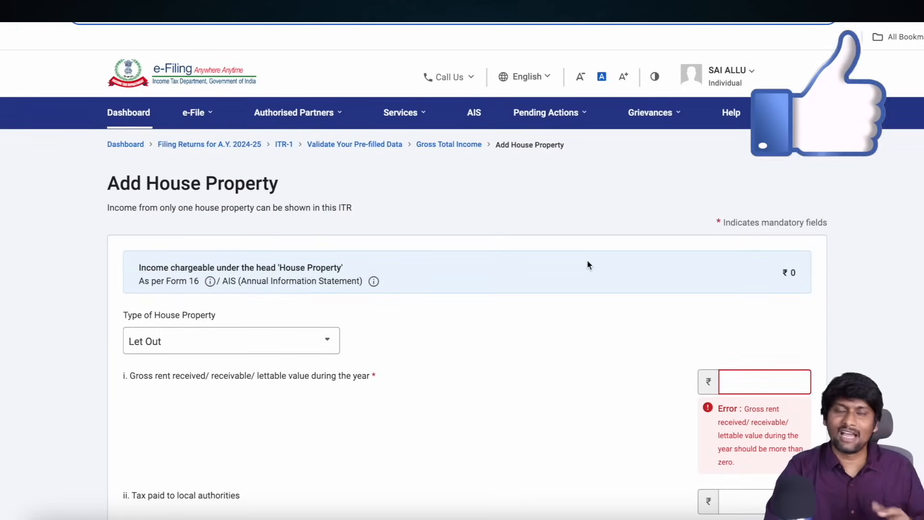
left_click(224, 340)
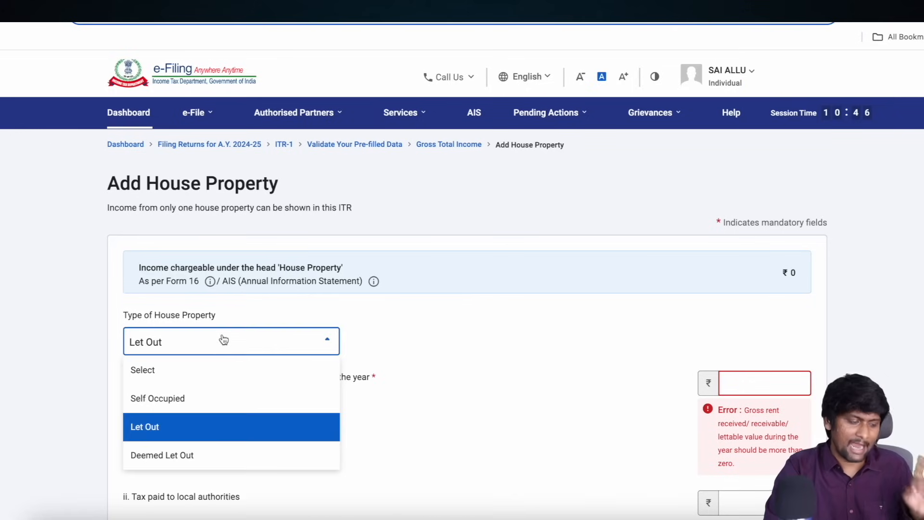
left_click(258, 417)
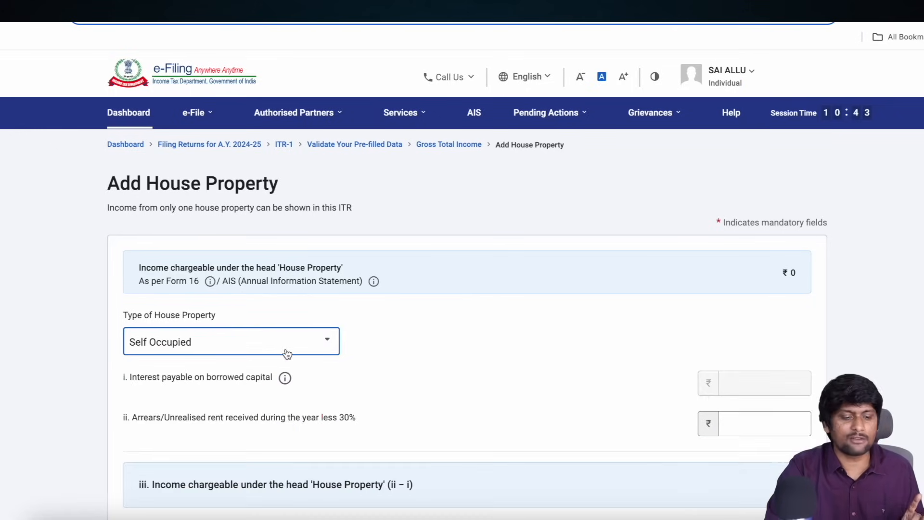
scroll(287, 354, "down", 2)
left_click(261, 275)
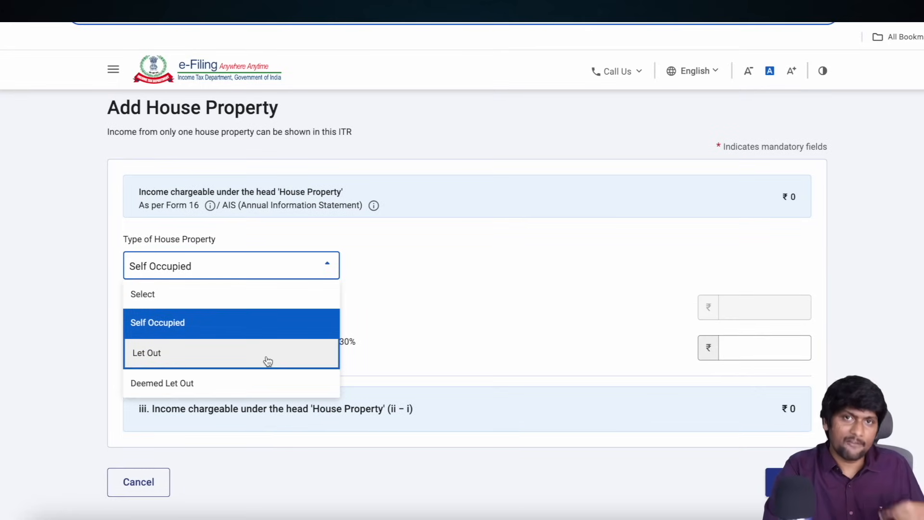
left_click(268, 359)
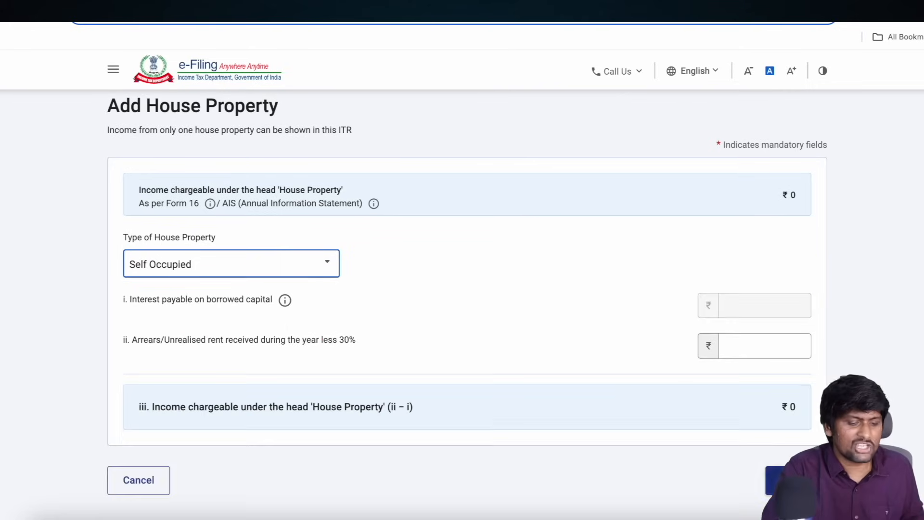
left_click(796, 480)
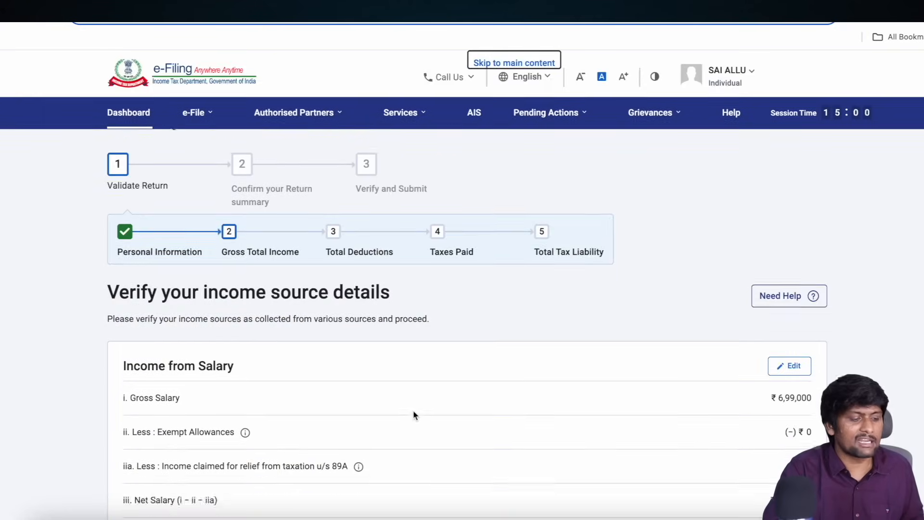
Delete the self-occupied entry under Income from House Property and confirm its removal
scroll(414, 415, "down", 8)
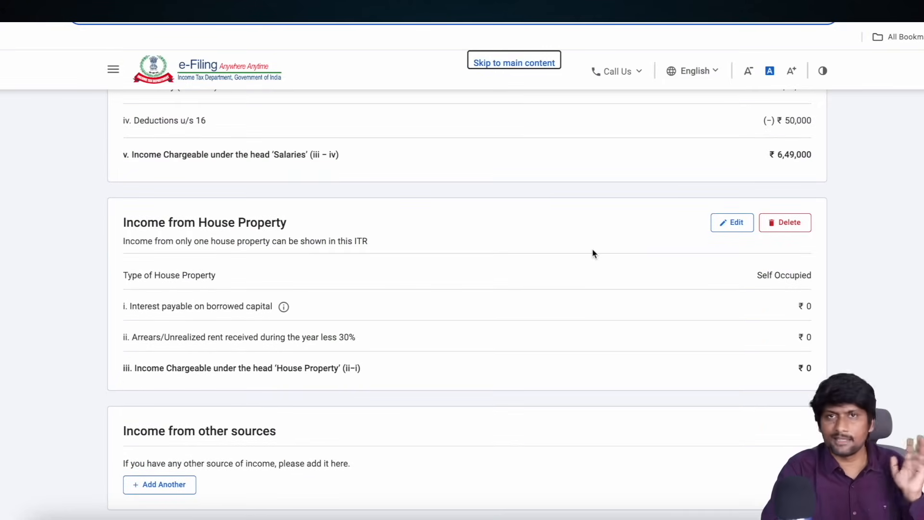
scroll(594, 253, "down", 1)
left_click(796, 175)
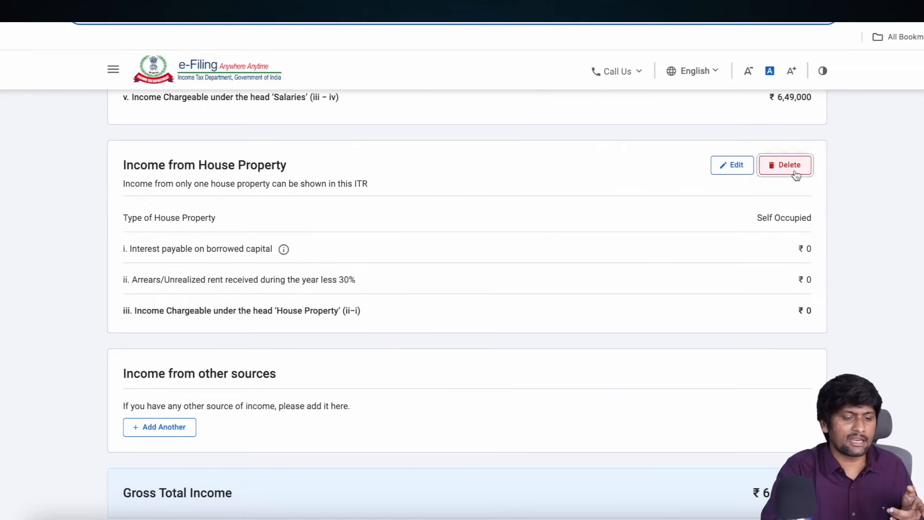
left_click(591, 336)
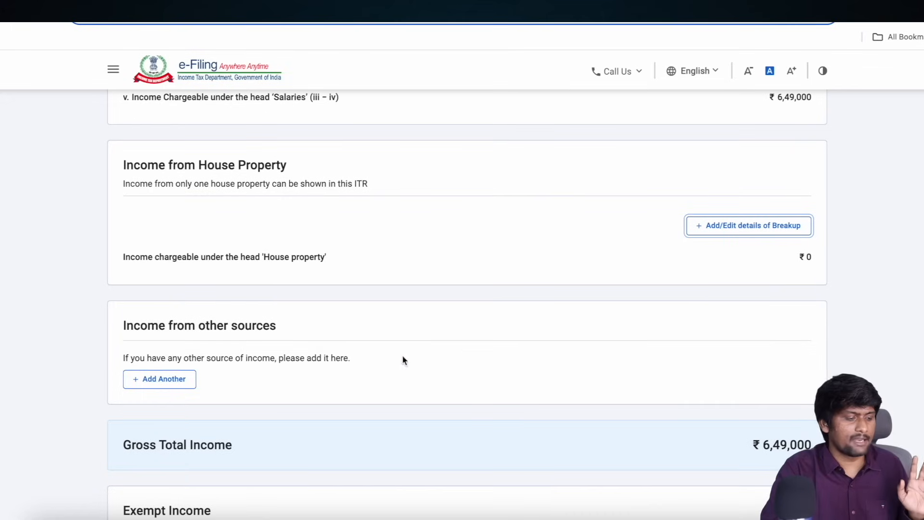
Open the form for adding income from other sources
scroll(404, 360, "down", 3)
left_click(164, 234)
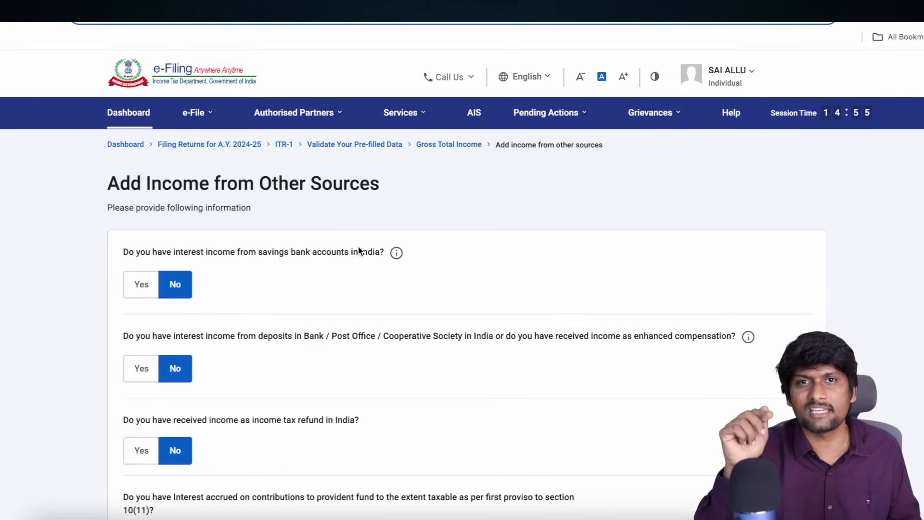
Answer Yes to having savings bank interest income, look over the other income questions, and revert the answer to No
left_click(154, 285)
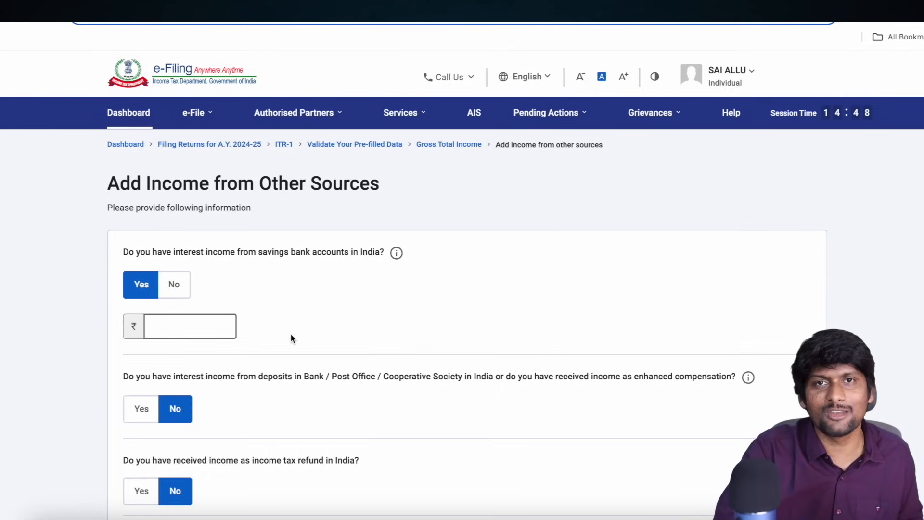
scroll(291, 334, "down", 2)
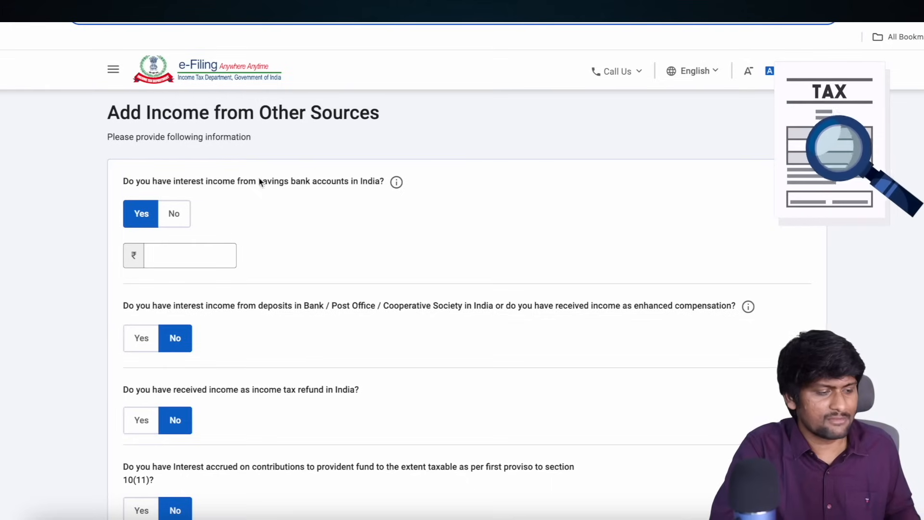
scroll(183, 260, "down", 2)
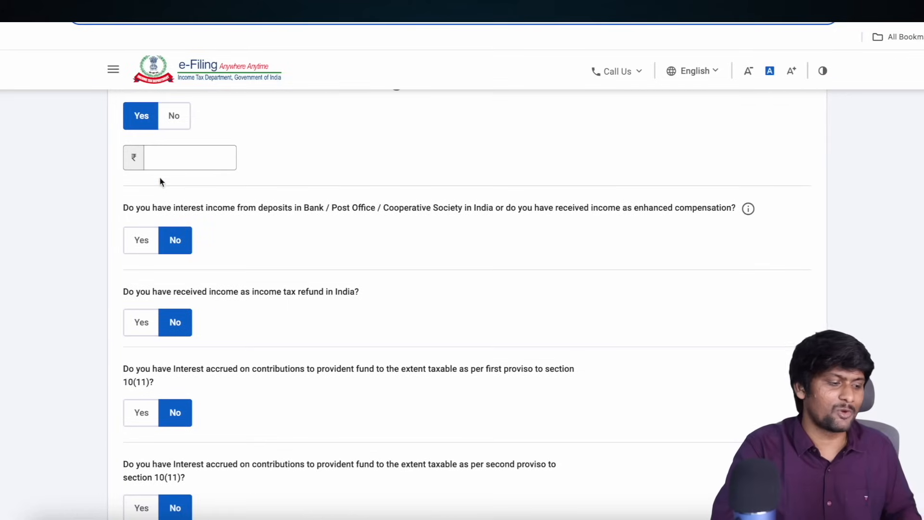
scroll(159, 216, "up", 2)
left_click(174, 176)
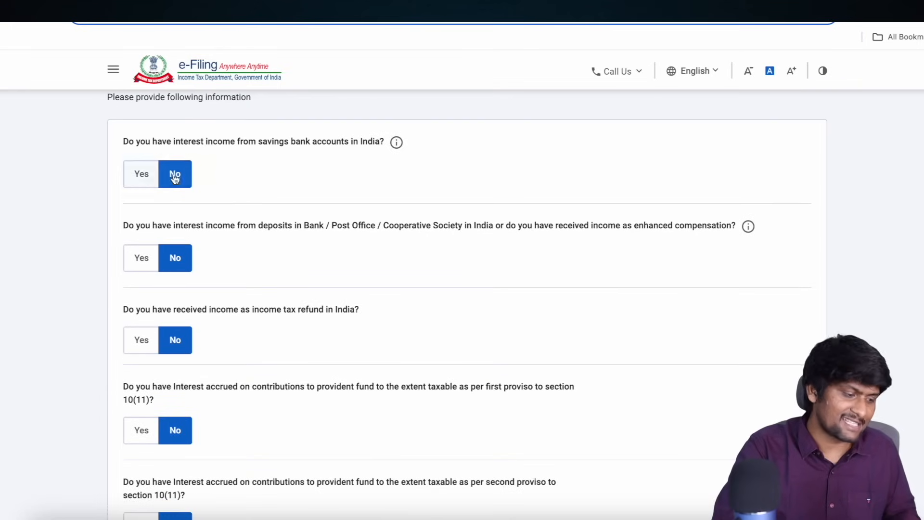
Look over the remaining other-income questions, try Yes for "Any other?", and revert that answer to No
scroll(294, 303, "down", 4)
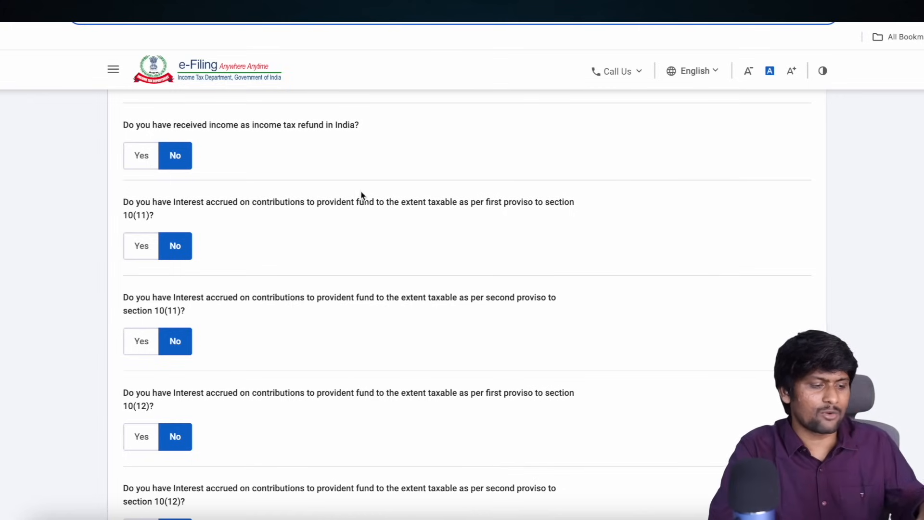
scroll(379, 358, "down", 4)
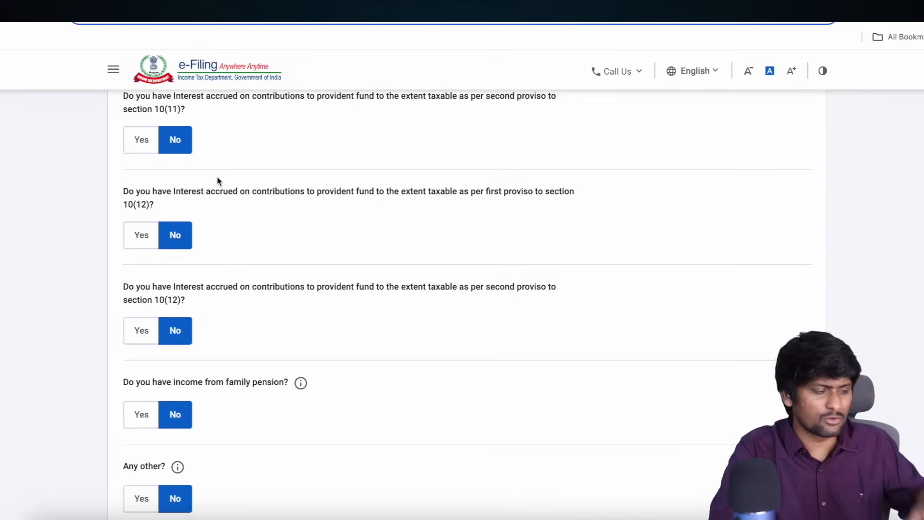
scroll(199, 292, "down", 4)
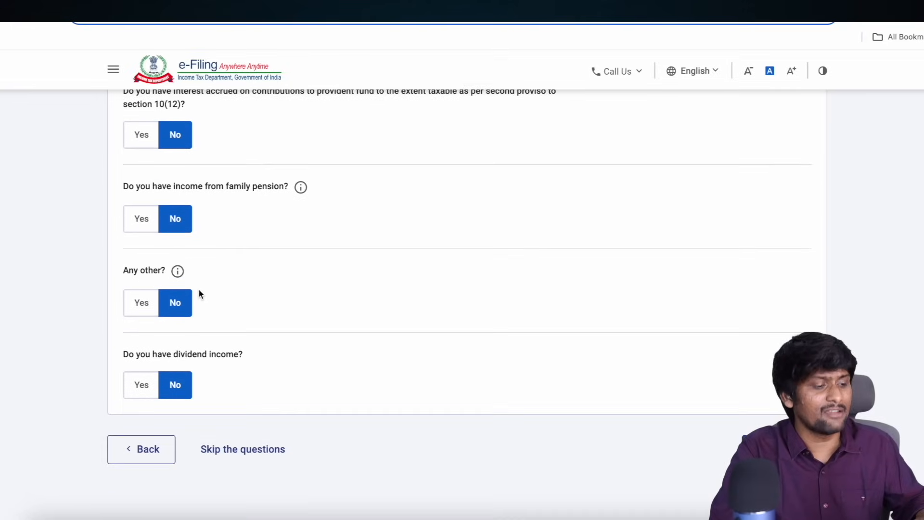
left_click(142, 304)
scroll(177, 347, "down", 3)
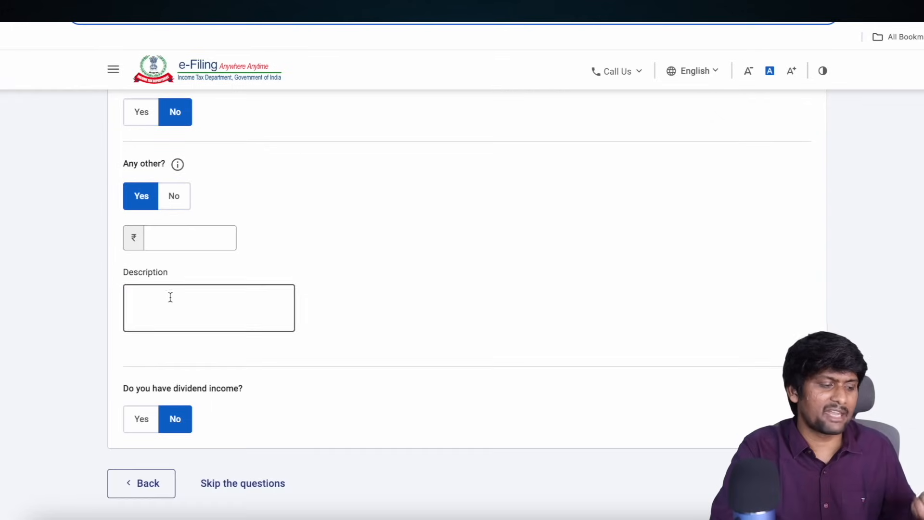
left_click(174, 196)
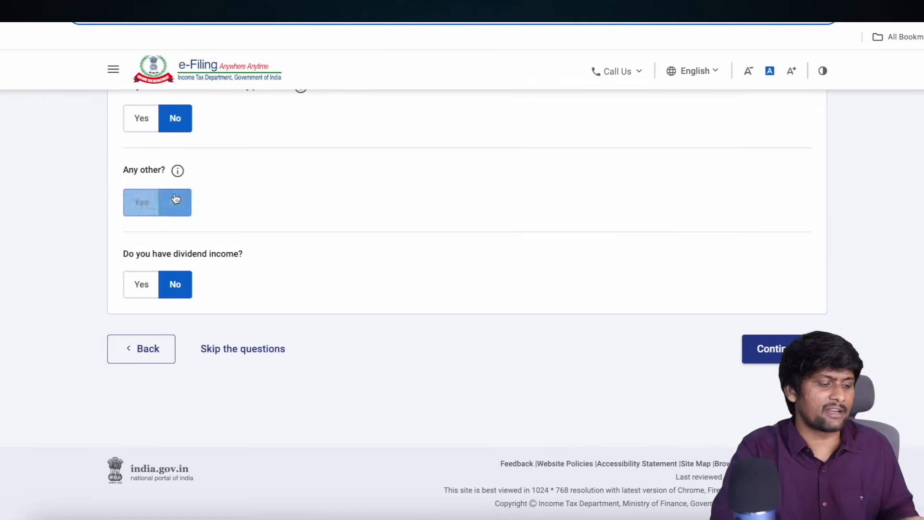
Try Yes for dividend income, revert it to No, and continue with every other-income question answered No
left_click(142, 284)
left_click(220, 343)
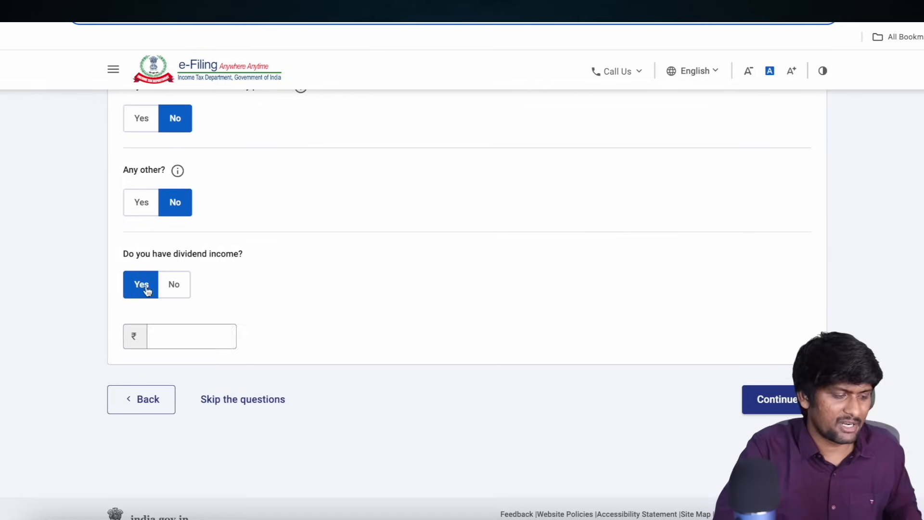
left_click(174, 284)
left_click(770, 348)
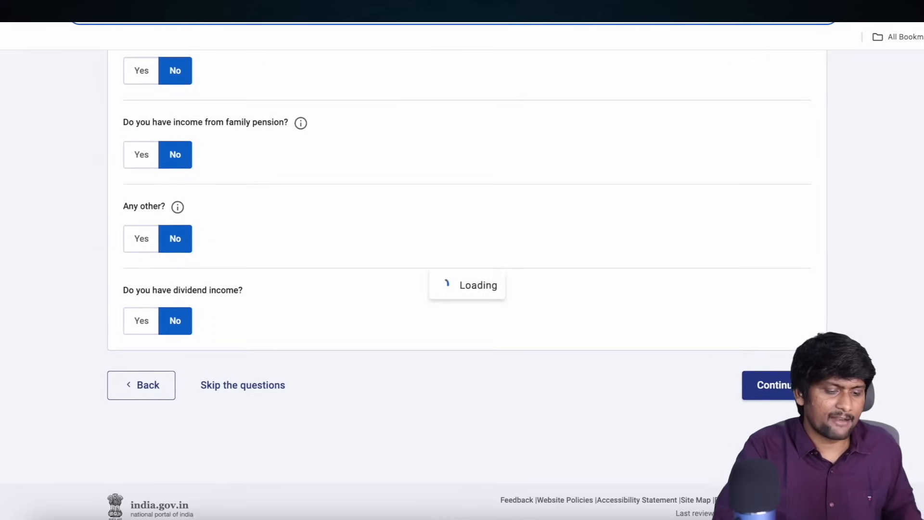
Open the form for adding exempt income, review the nature of exempt income options, and cancel without adding an entry
scroll(654, 403, "down", 10)
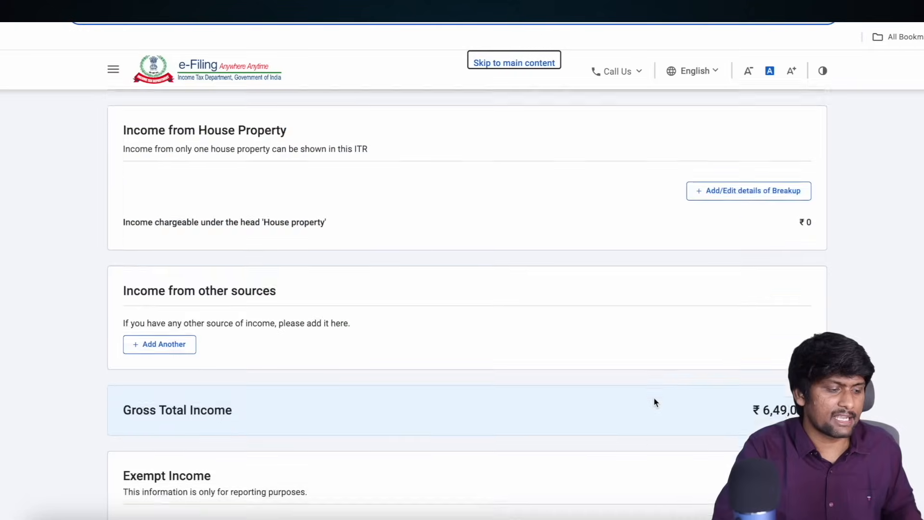
scroll(212, 268, "down", 1)
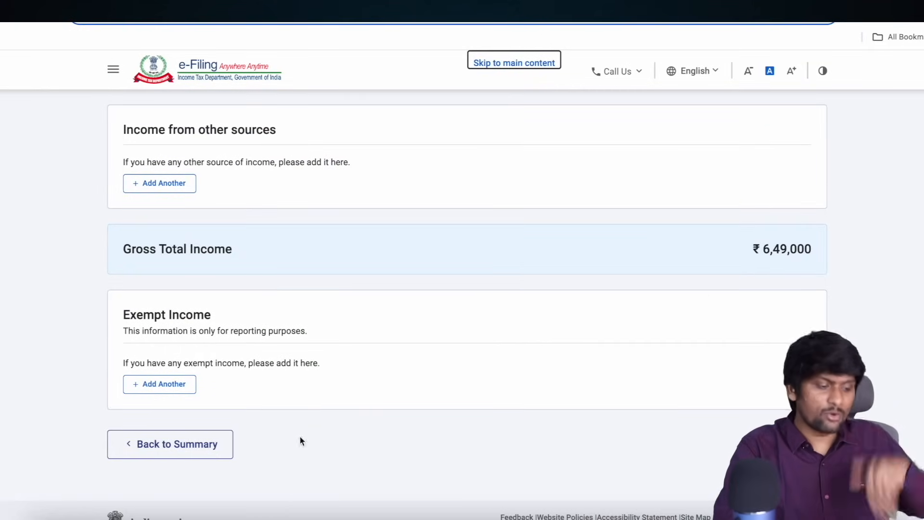
left_click(177, 396)
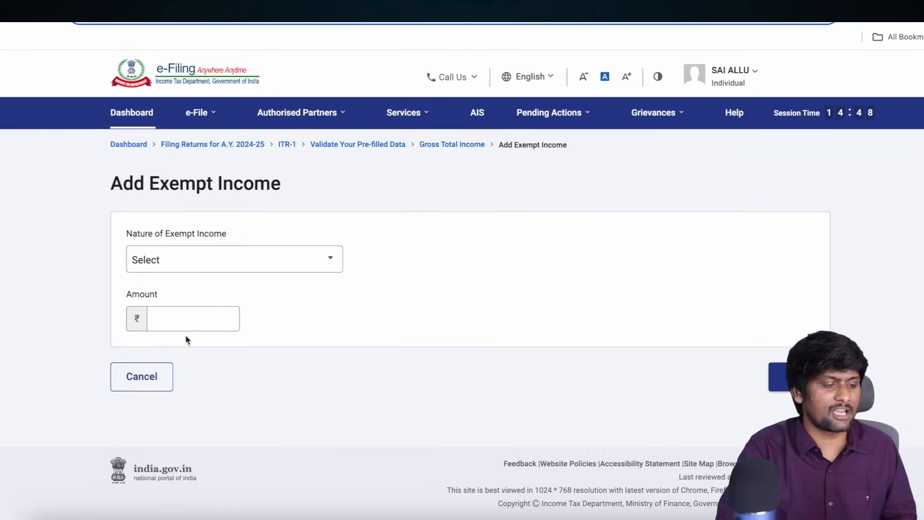
left_click(234, 264)
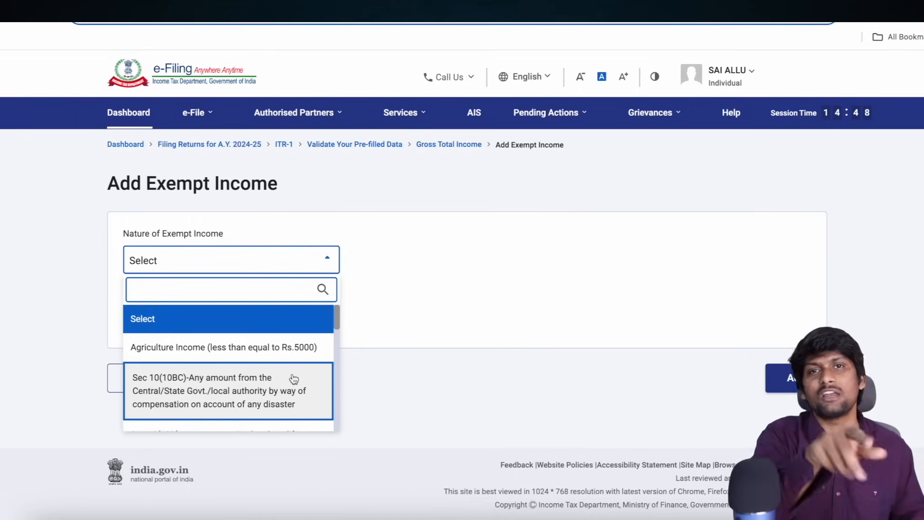
scroll(294, 379, "down", 2)
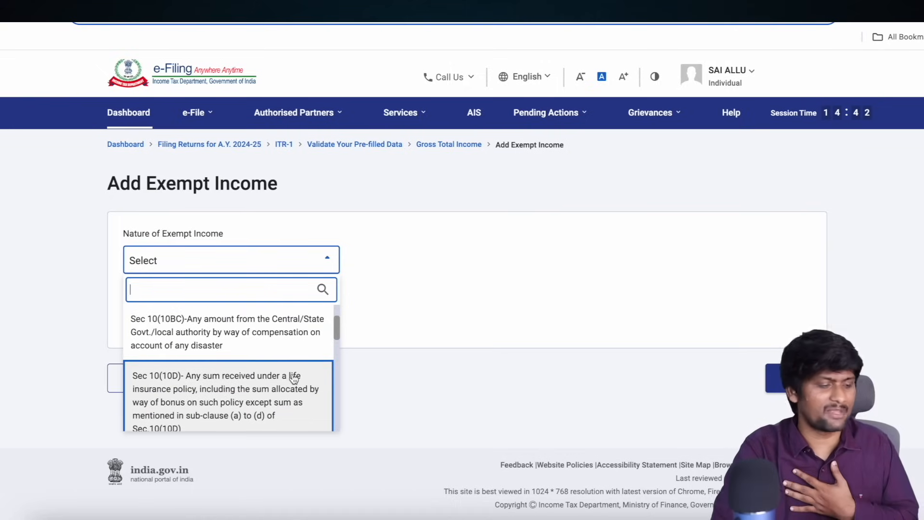
scroll(275, 366, "down", 2)
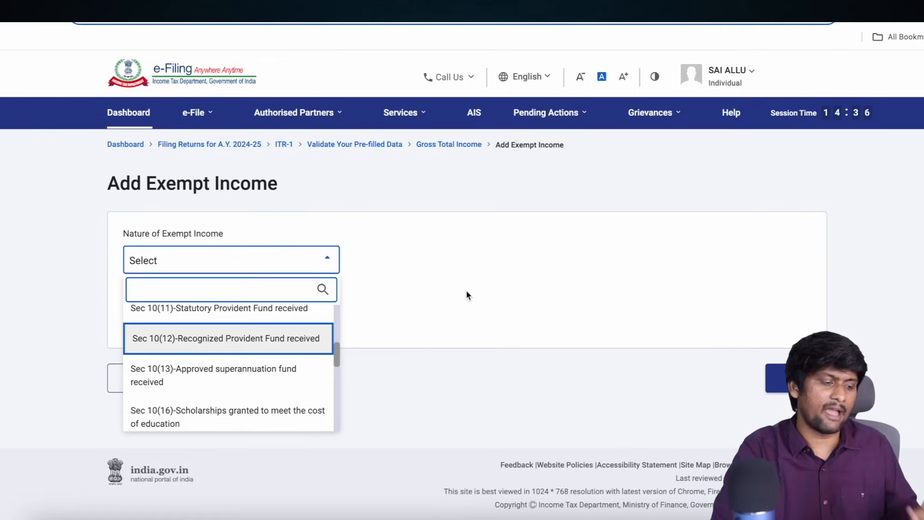
left_click(51, 366)
left_click(136, 383)
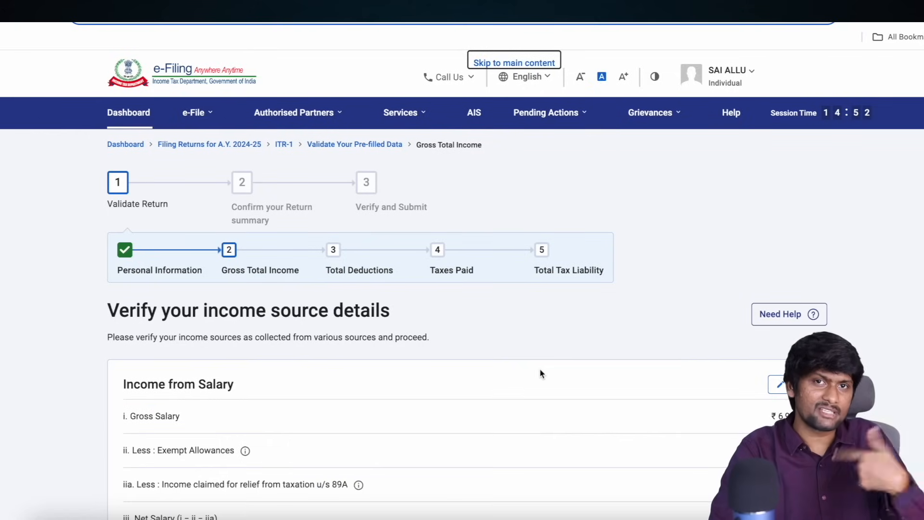
Confirm the Gross Total Income section and open Total Deductions from the return summary
scroll(477, 365, "down", 20)
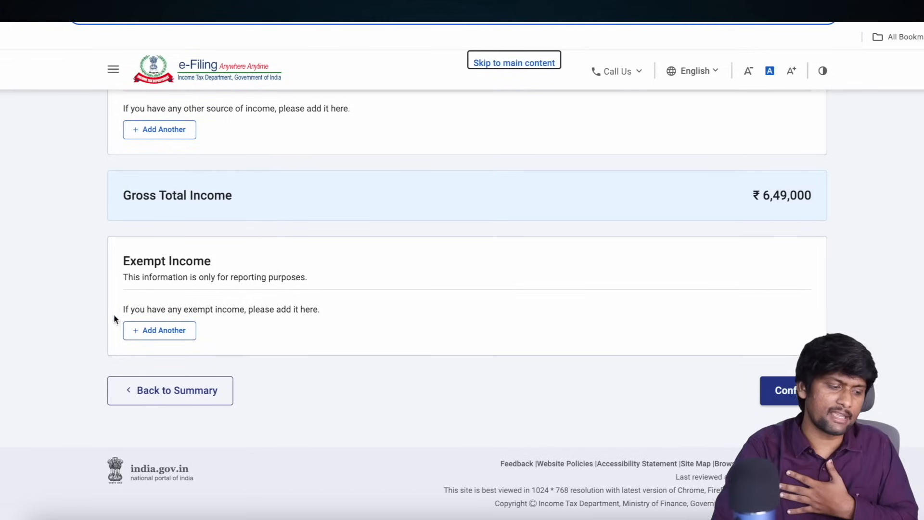
left_click(789, 402)
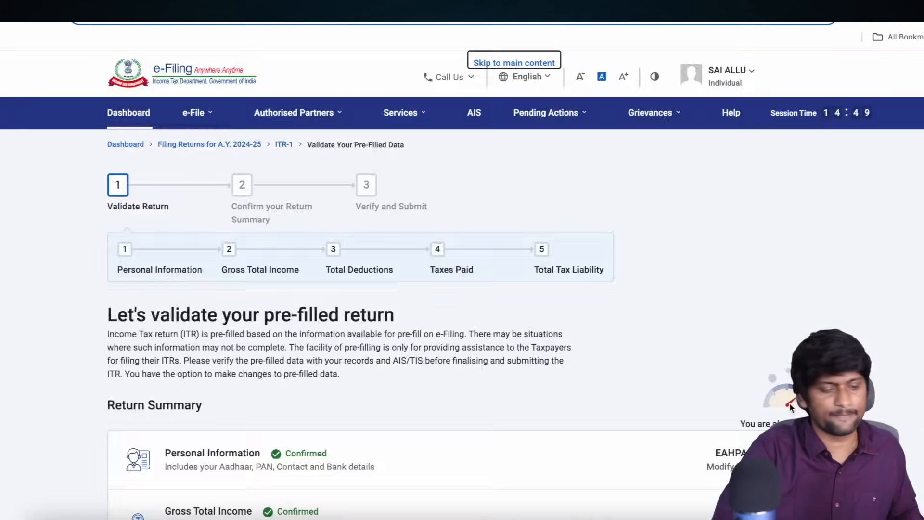
scroll(416, 323, "down", 7)
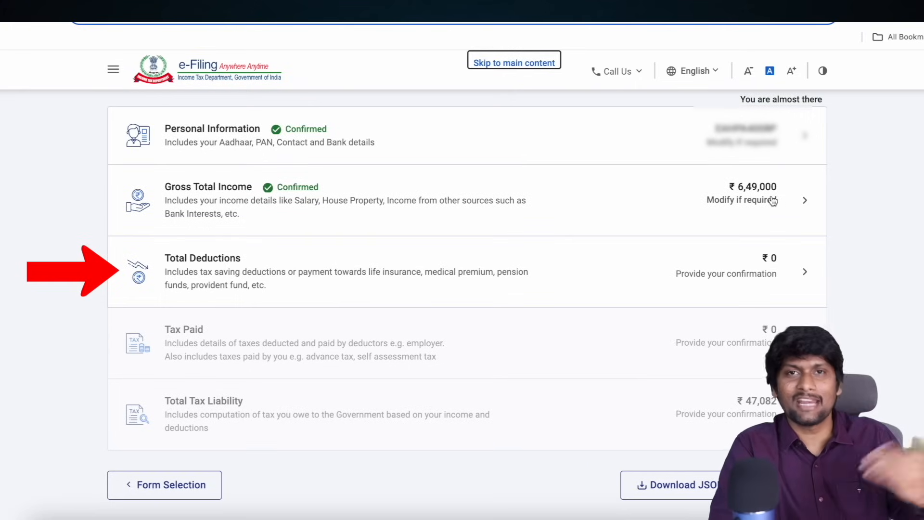
left_click(181, 282)
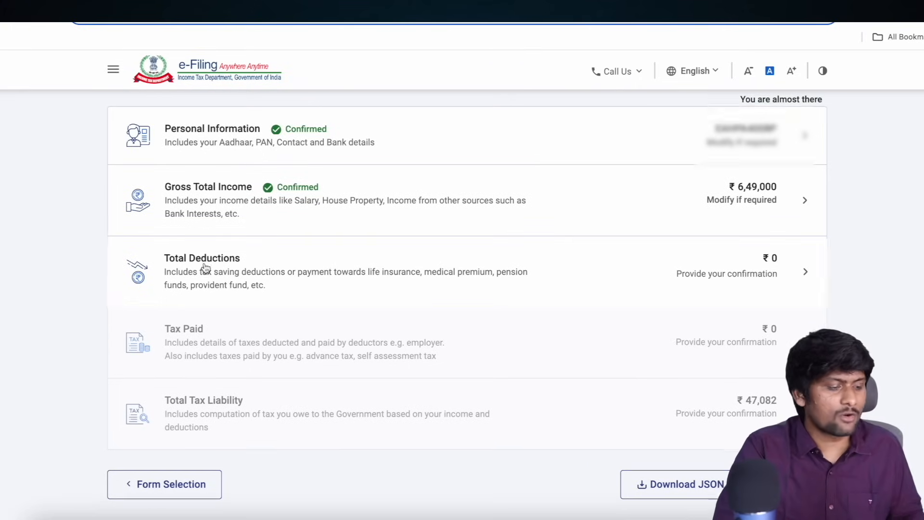
Answer Yes to the donation deduction question, look through the other deduction questions, and skip the questionnaire
scroll(330, 288, "down", 1)
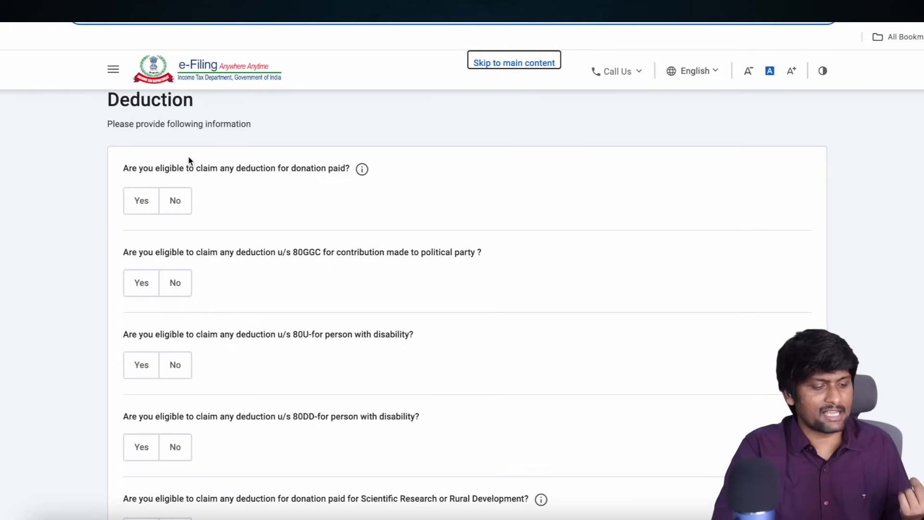
left_click(136, 208)
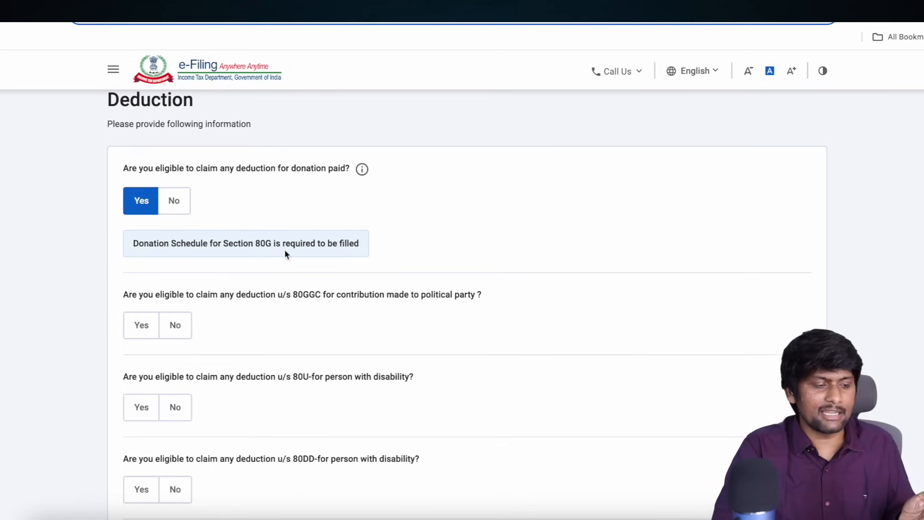
scroll(264, 245, "down", 2)
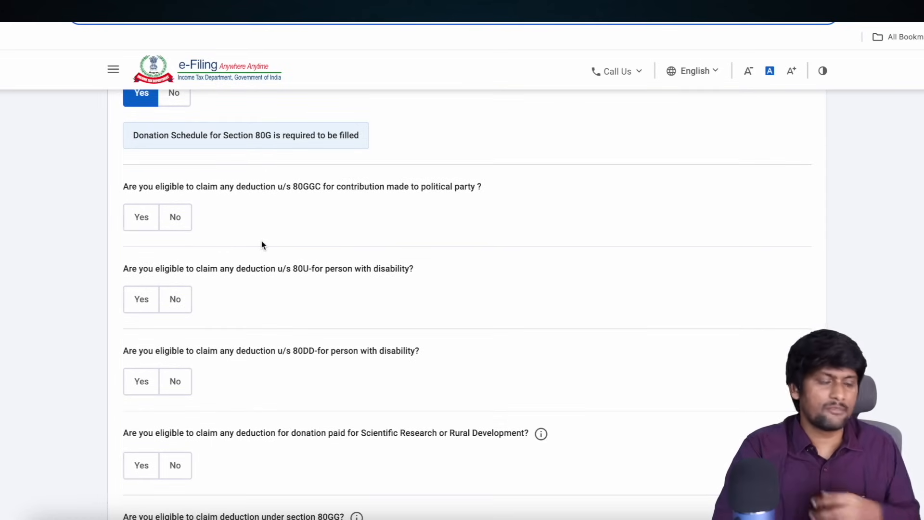
scroll(261, 241, "down", 1)
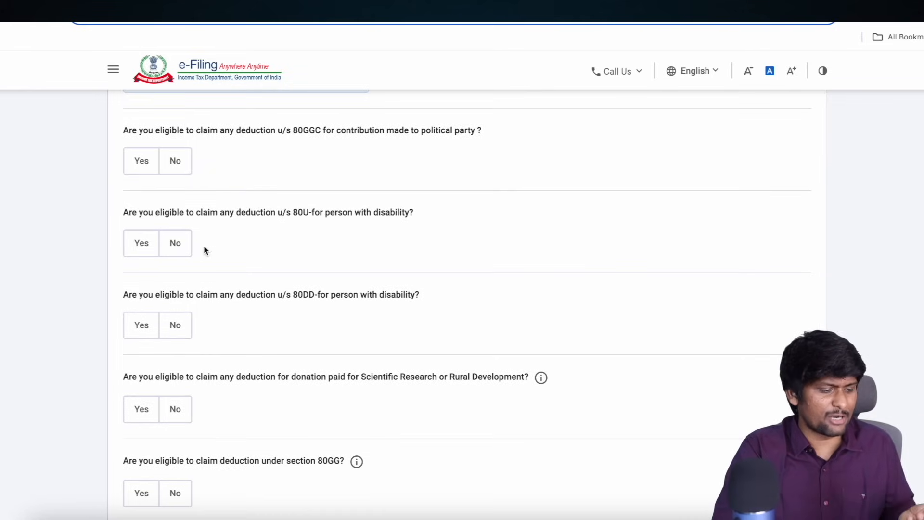
scroll(205, 250, "down", 3)
scroll(203, 219, "down", 12)
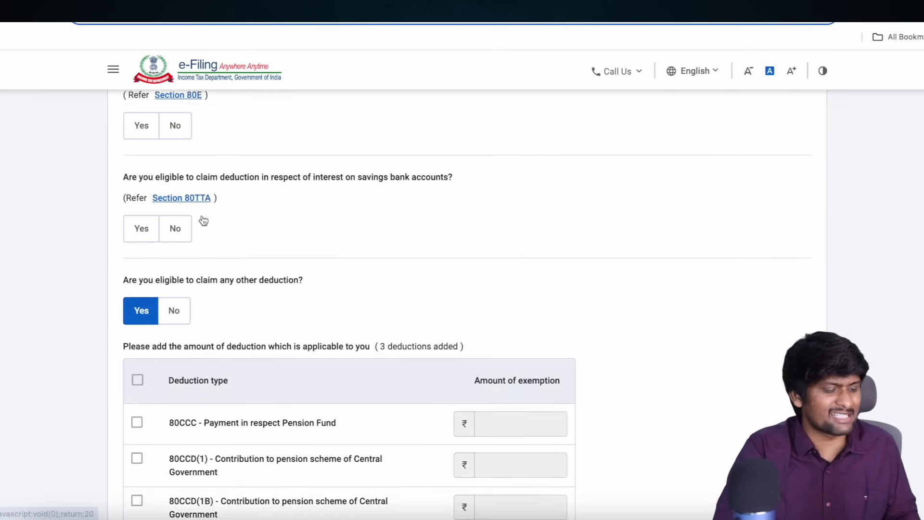
scroll(204, 220, "down", 4)
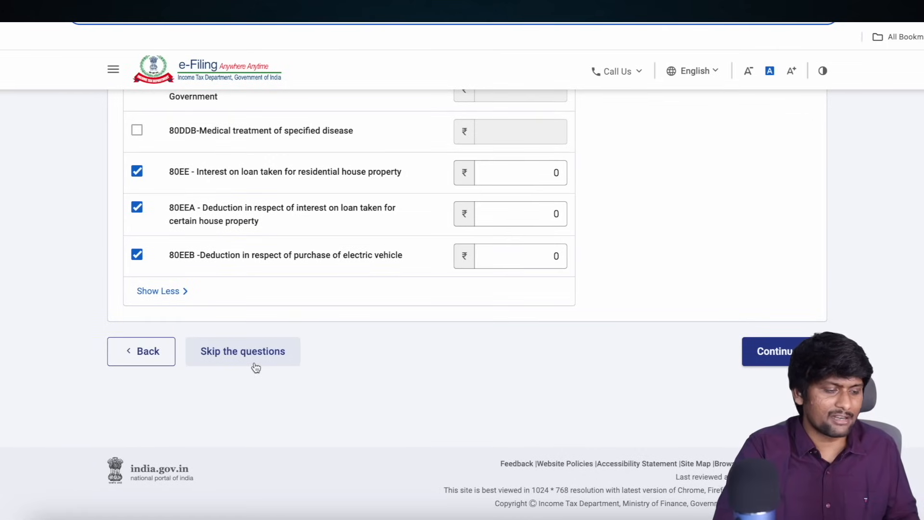
left_click(268, 354)
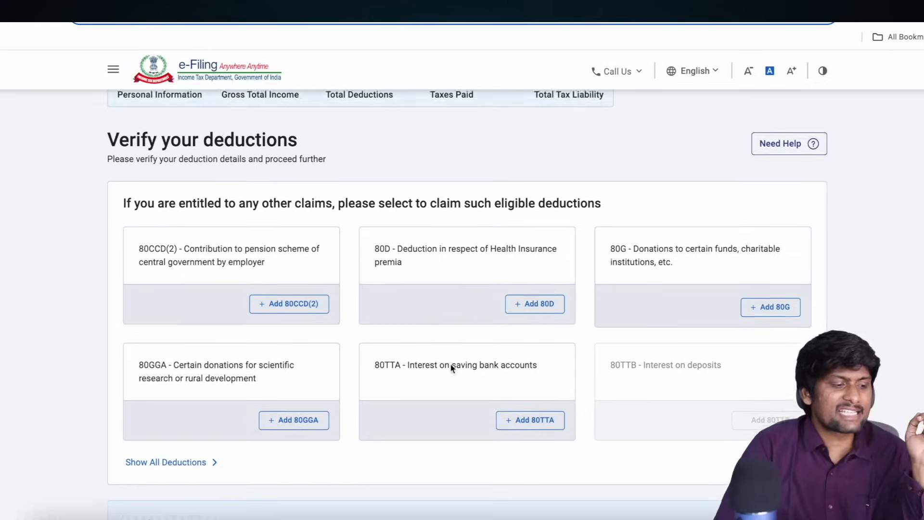
Show the full list of deductions and choose 80C for life insurance premia and provident fund contributions to add
scroll(451, 364, "down", 1)
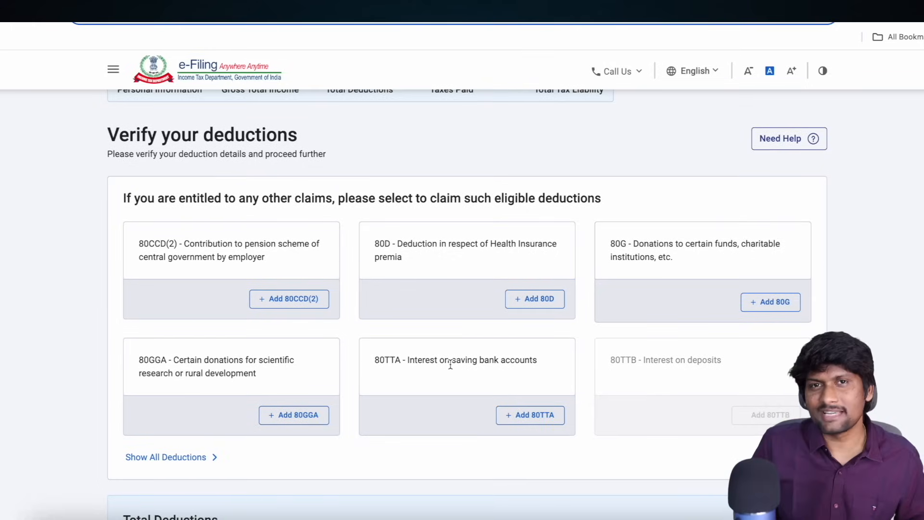
scroll(451, 366, "down", 1)
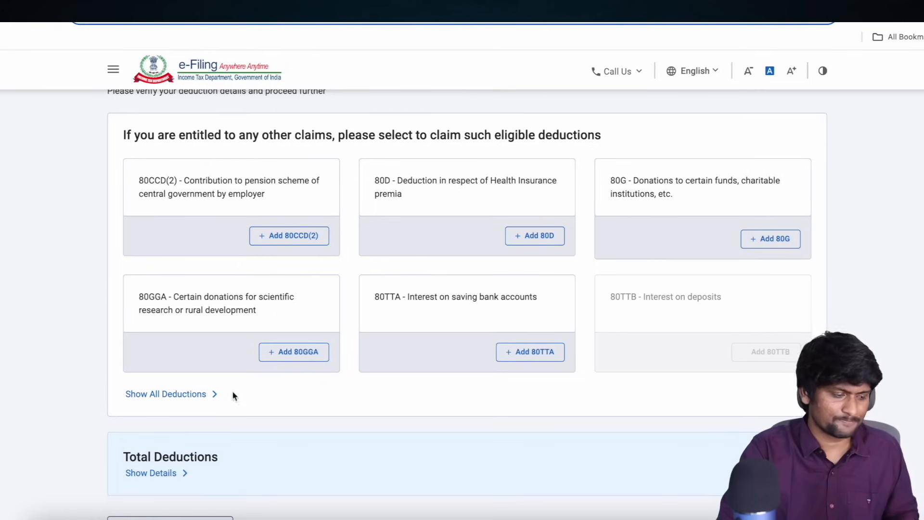
left_click(166, 394)
scroll(163, 404, "down", 3)
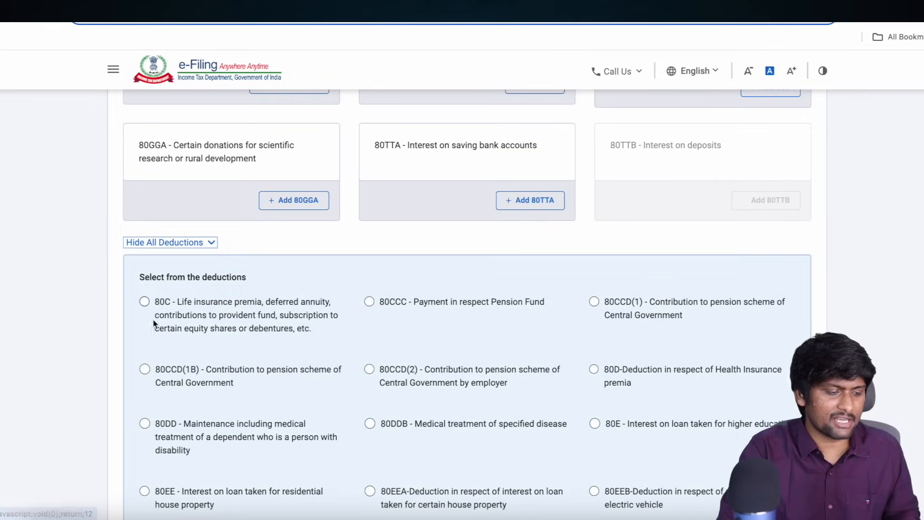
left_click(144, 302)
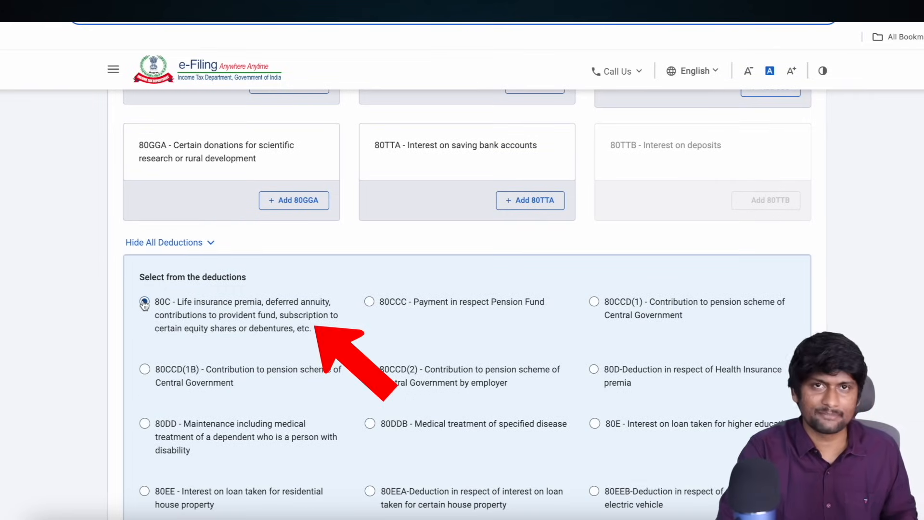
scroll(202, 318, "down", 6)
left_click(225, 360)
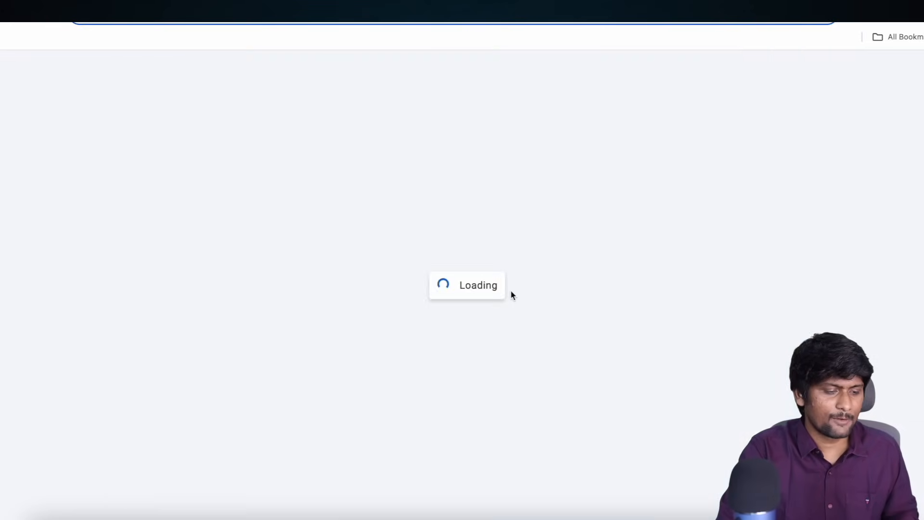
Set the 80C deduction amount to ₹1,50,000 and add it to the return
left_click(787, 242)
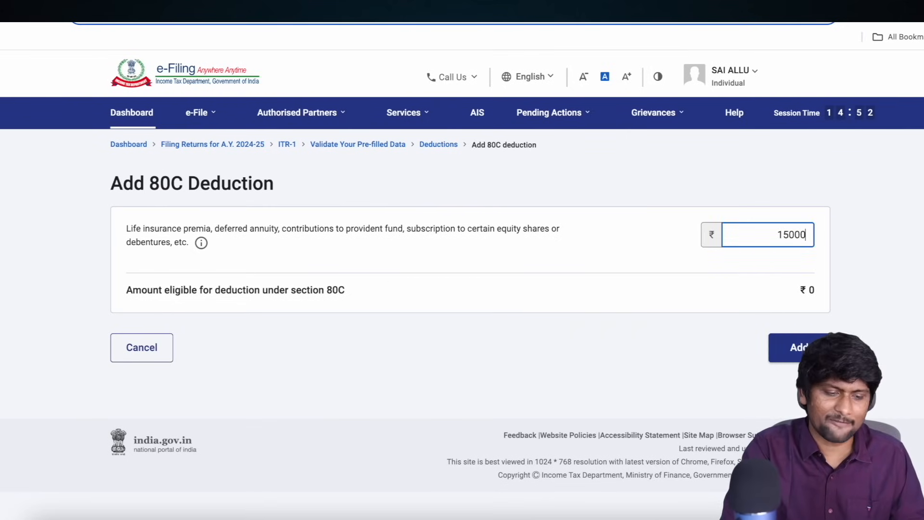
left_click(727, 312)
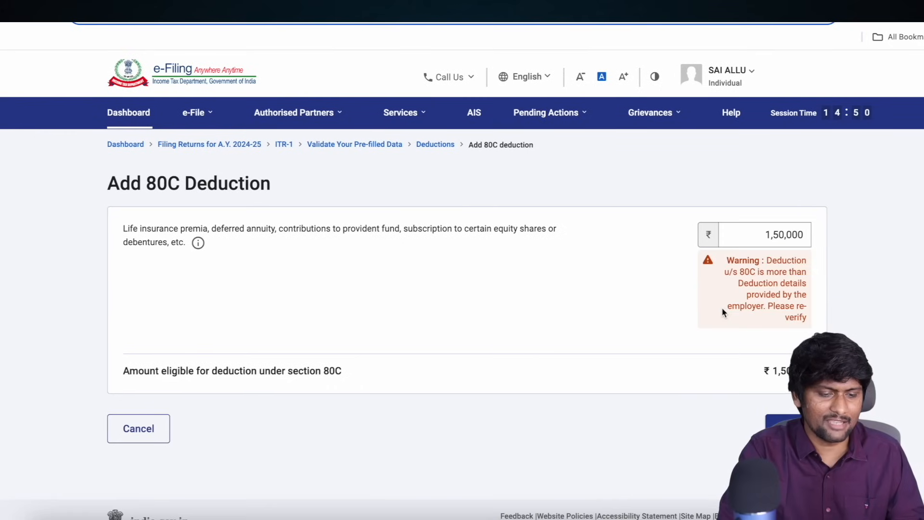
left_click(795, 429)
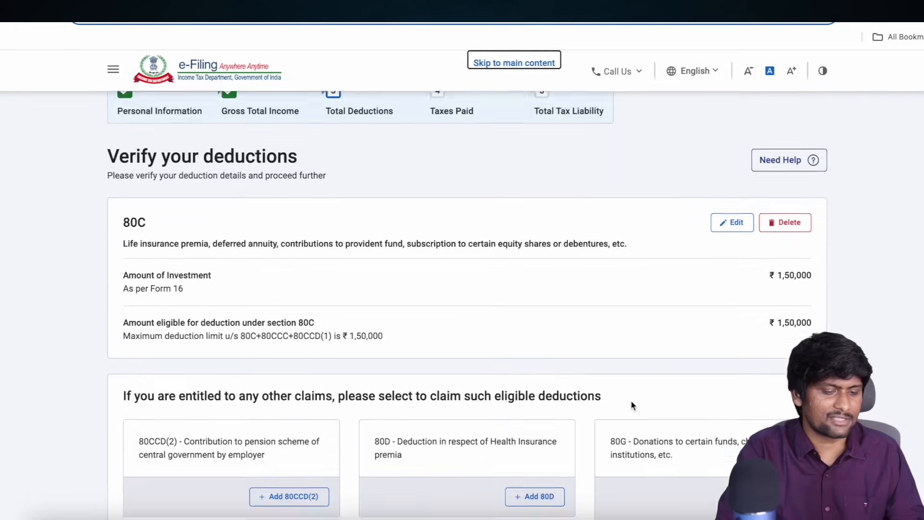
Open the 80D form for adding a health insurance premia deduction
scroll(631, 404, "down", 5)
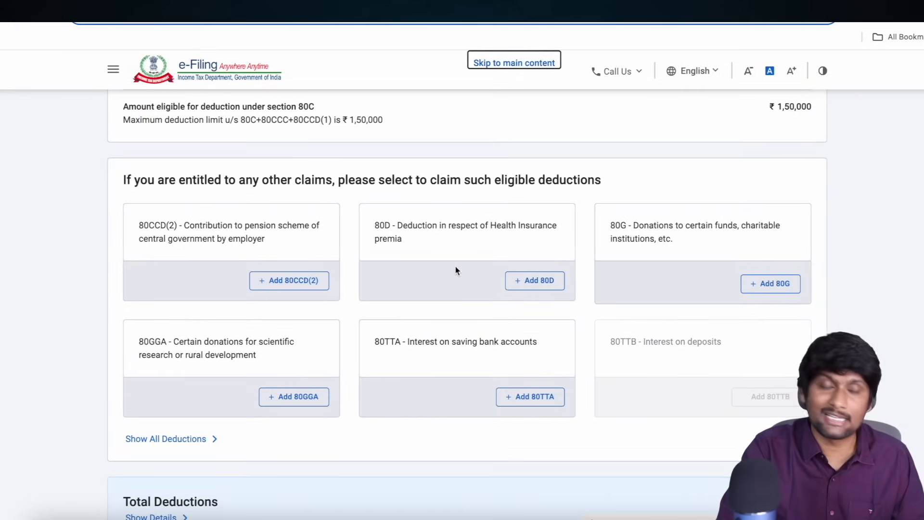
left_click(538, 283)
scroll(537, 285, "down", 2)
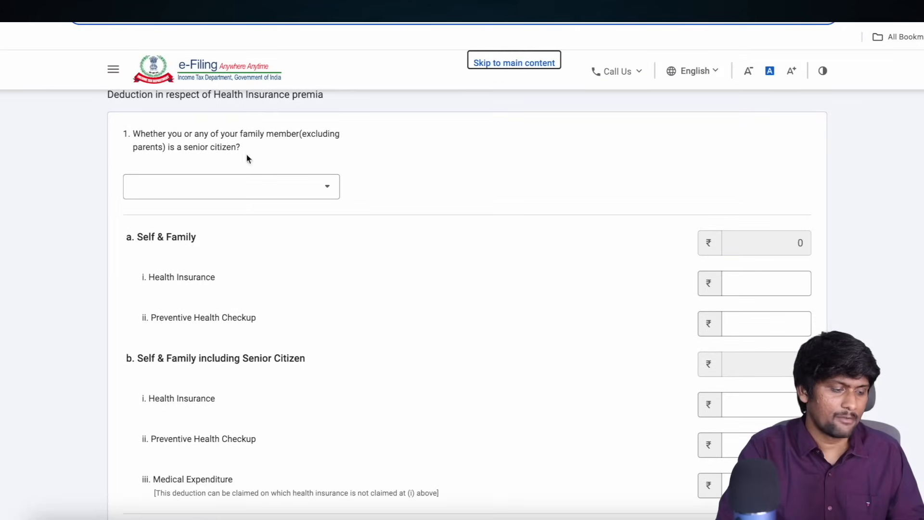
Answer Yes to whether a family member excluding parents is a senior citizen and check the Self & Family deduction fields
scroll(244, 310, "up", 2)
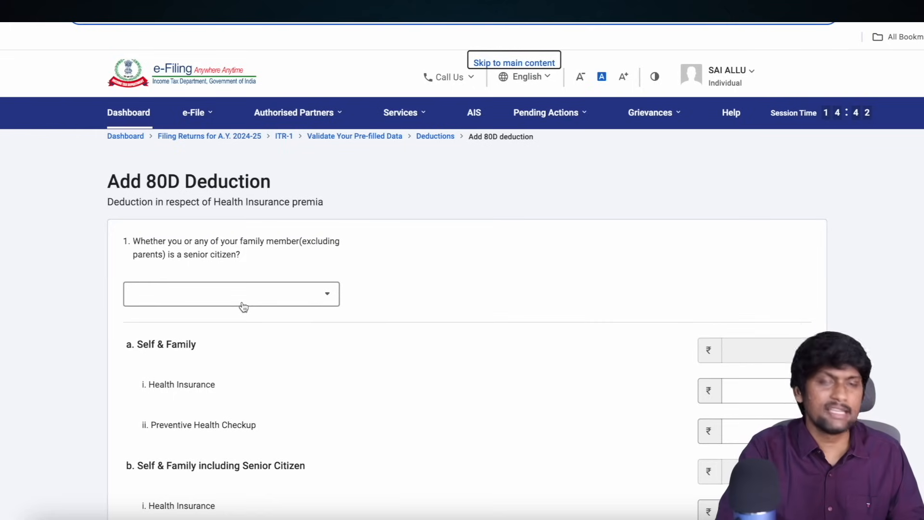
left_click(244, 307)
left_click(242, 364)
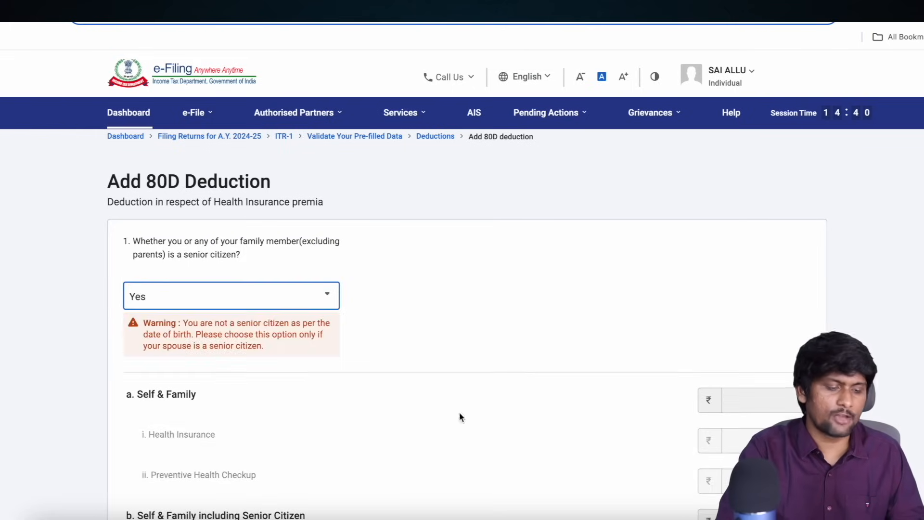
scroll(458, 417, "down", 4)
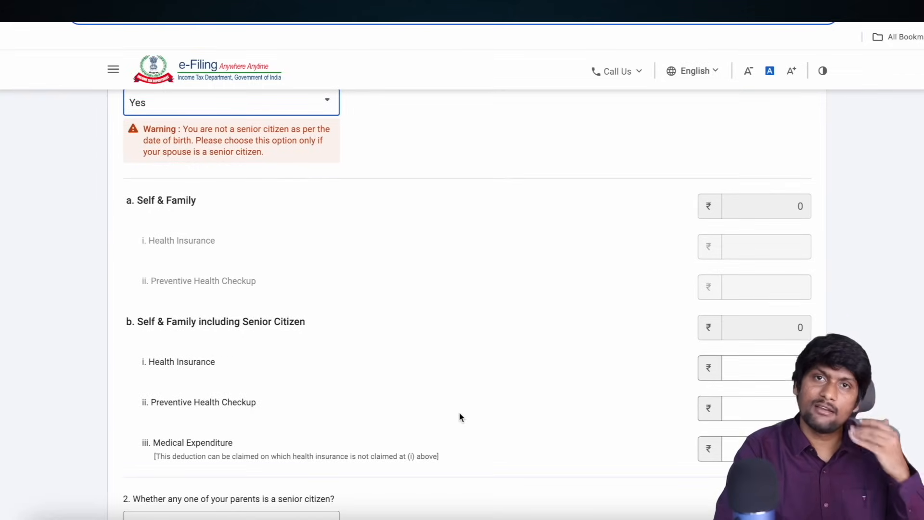
scroll(459, 417, "up", 2)
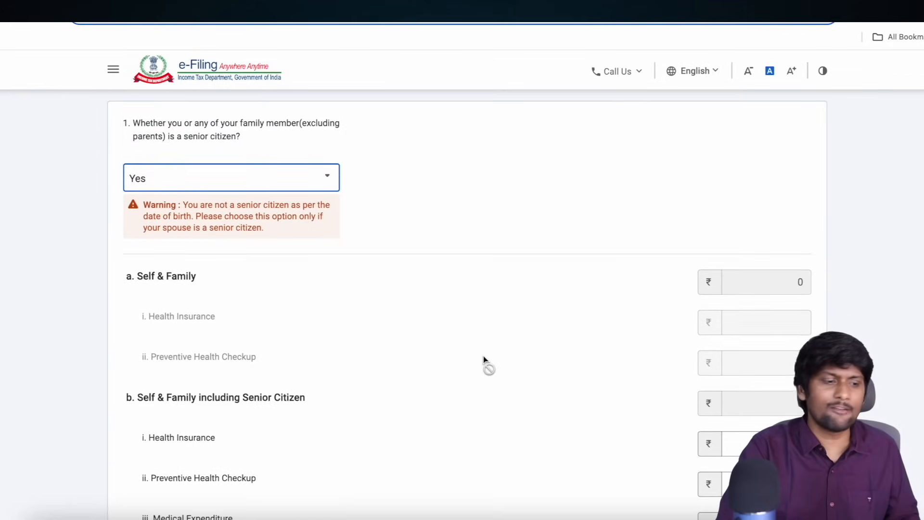
Answer No to the family senior citizen question, set Self & Family Health Insurance to ₹30,000, and check the eligible deduction
left_click(283, 182)
left_click(254, 258)
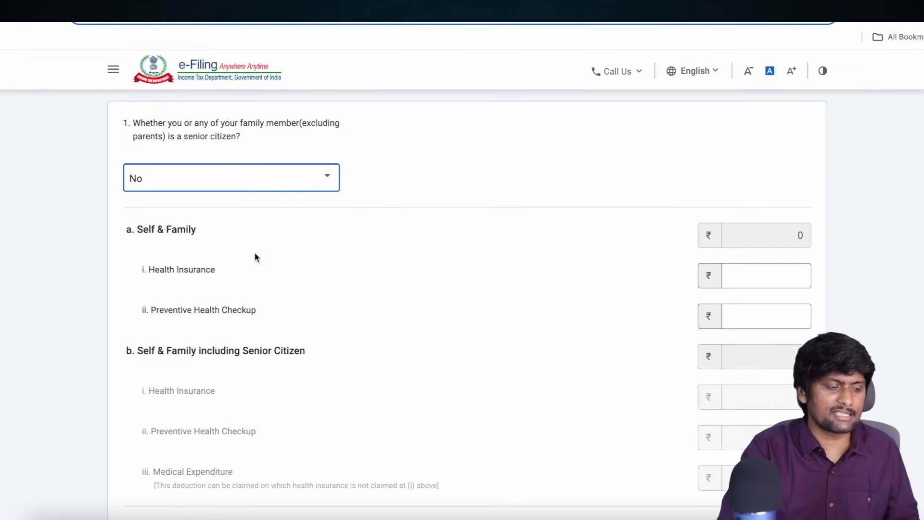
scroll(524, 316, "down", 1)
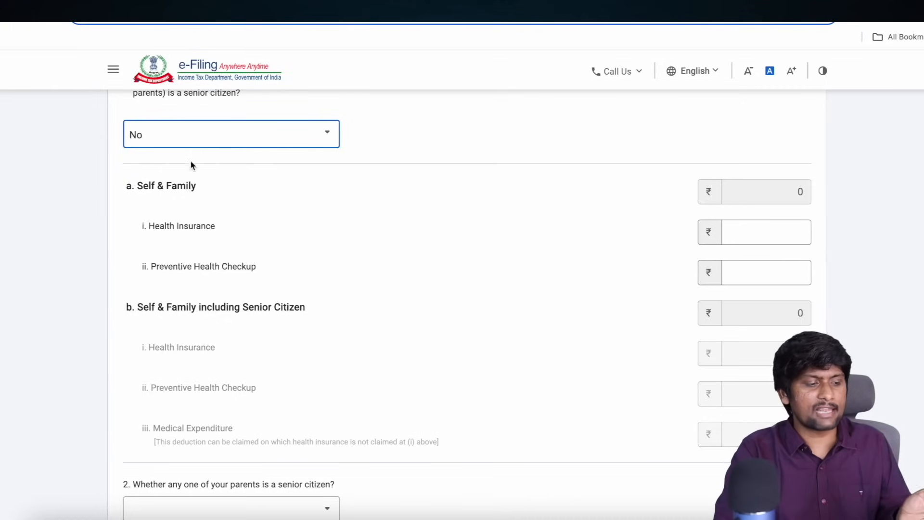
left_click(778, 237)
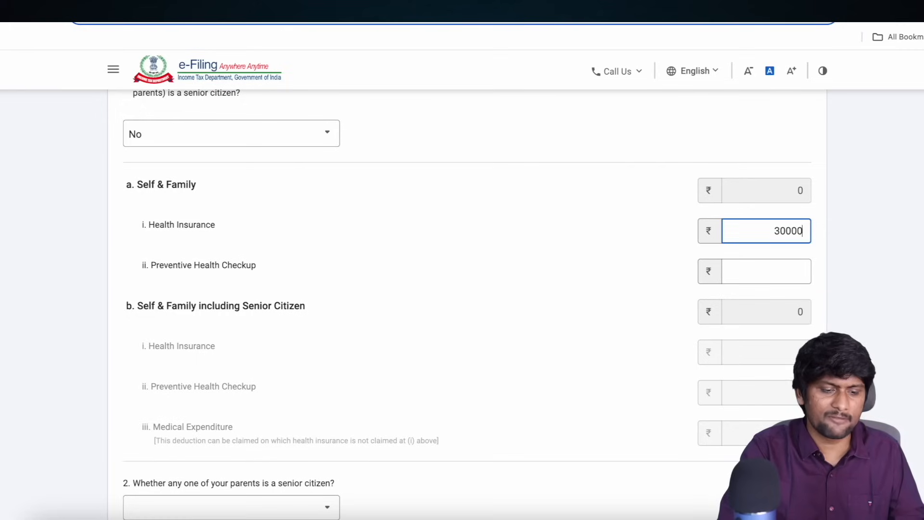
left_click(632, 240)
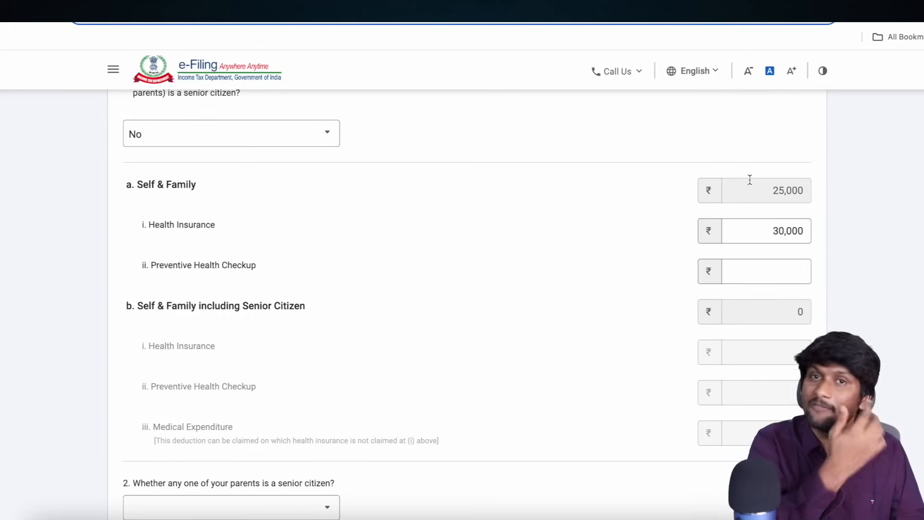
scroll(750, 179, "down", 10)
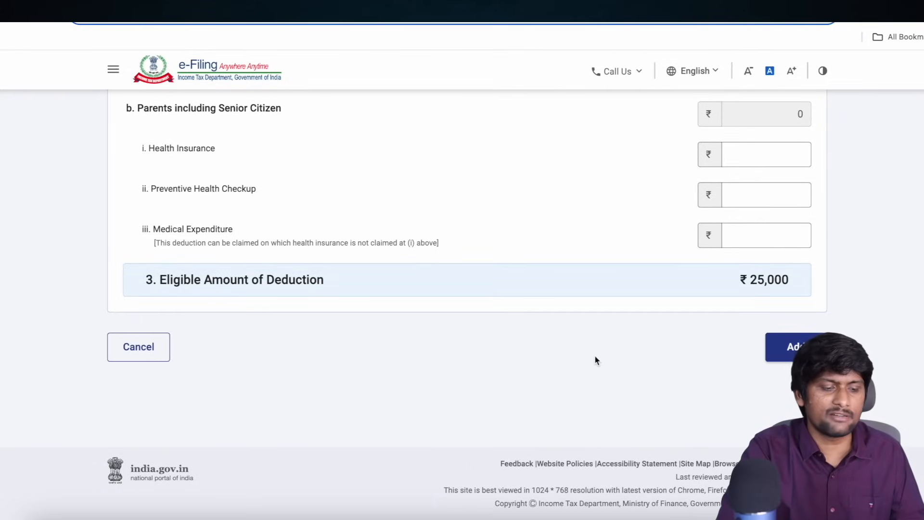
scroll(594, 355, "up", 10)
scroll(595, 354, "down", 3)
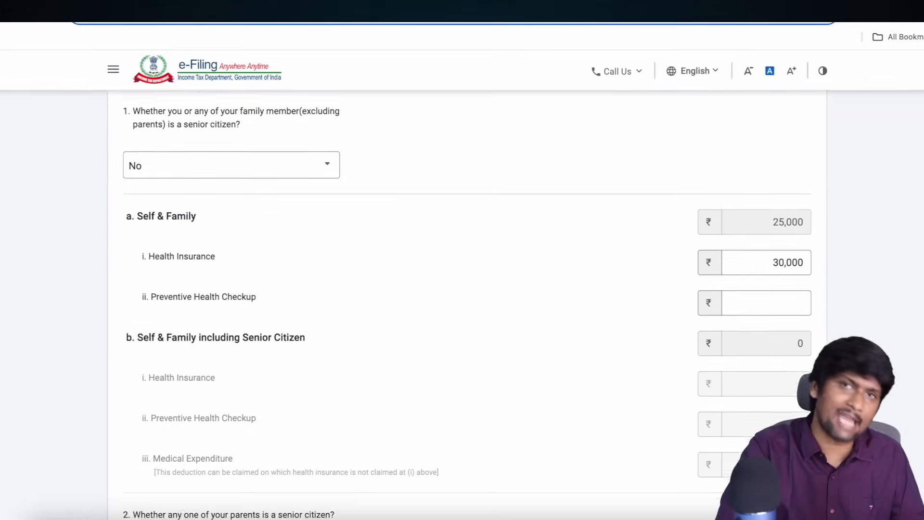
scroll(462, 303, "down", 1)
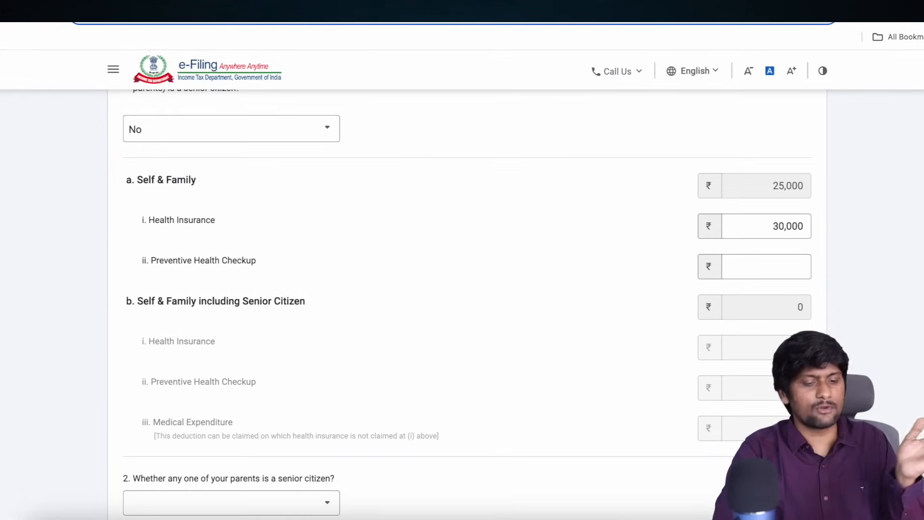
Answer Yes to the family senior citizen question, set Health Insurance including Senior Citizen to ₹60,000, and check the eligible deduction
left_click(207, 128)
left_click(202, 186)
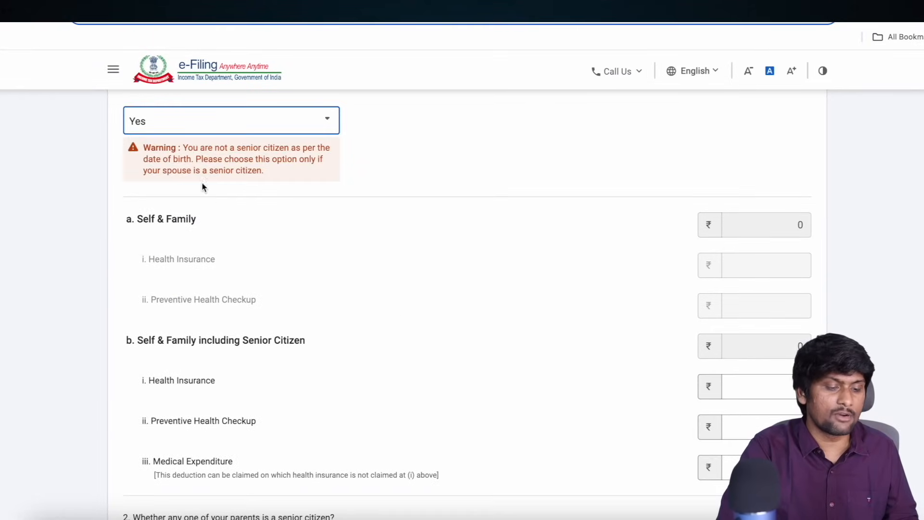
left_click(765, 382)
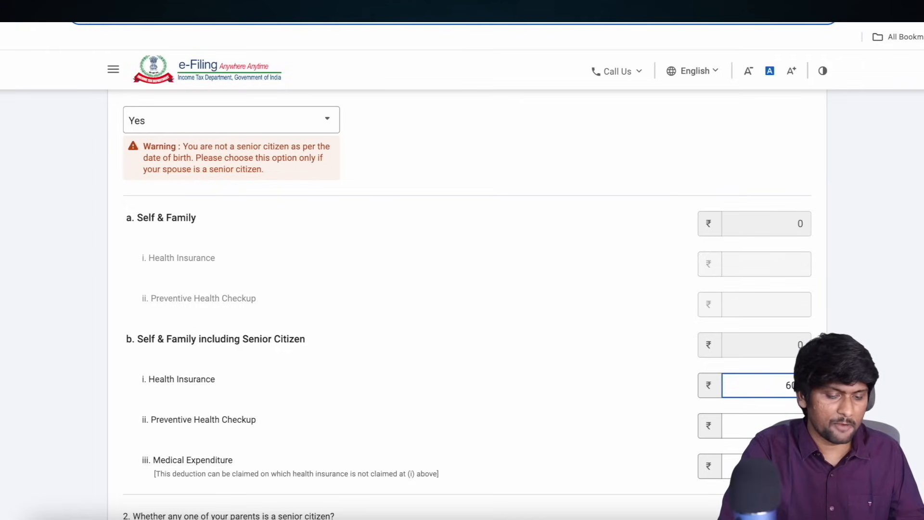
type("60000")
scroll(241, 320, "down", 12)
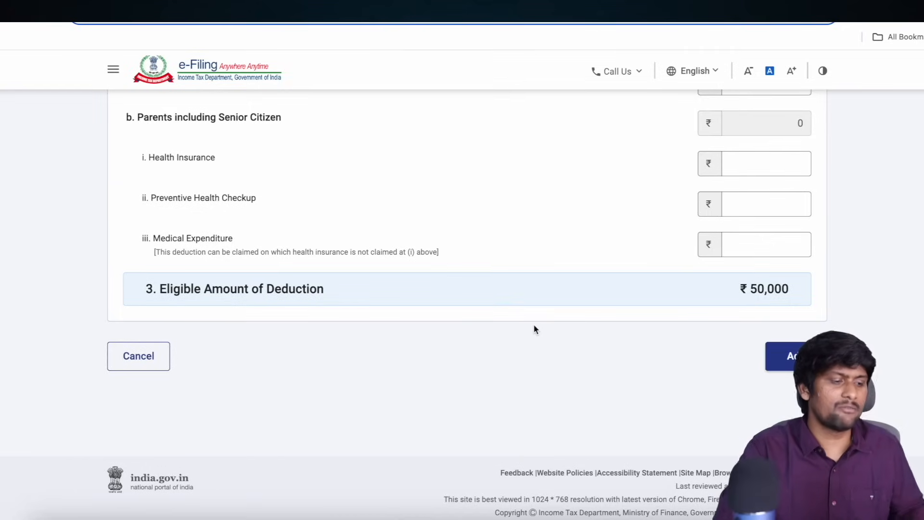
scroll(535, 327, "up", 5)
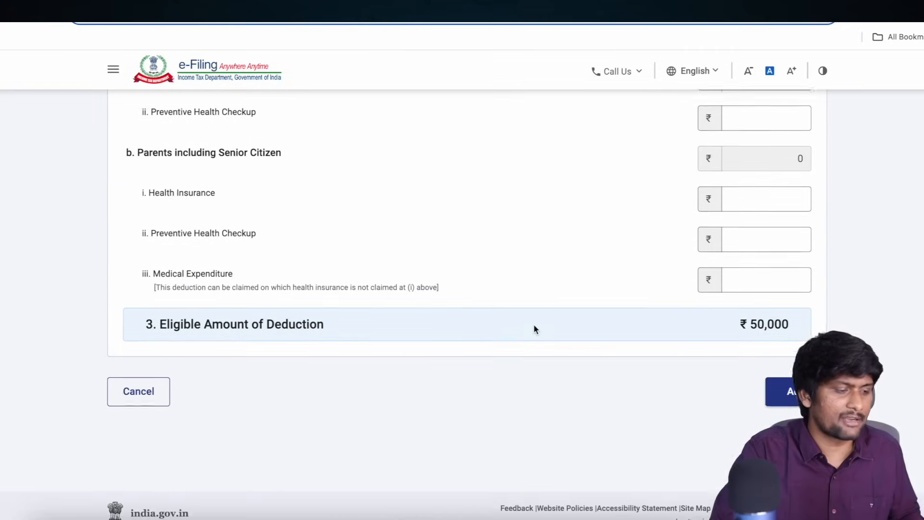
scroll(155, 293, "up", 8)
scroll(287, 444, "down", 7)
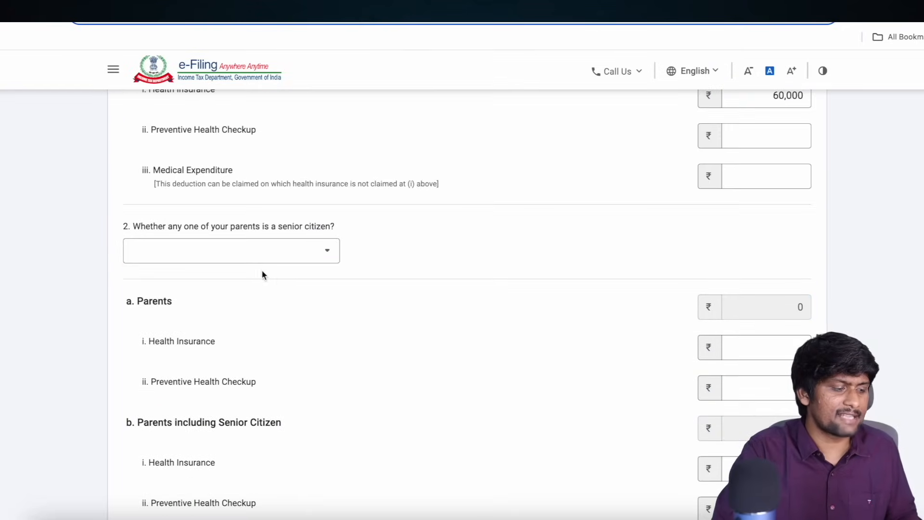
scroll(172, 430, "down", 5)
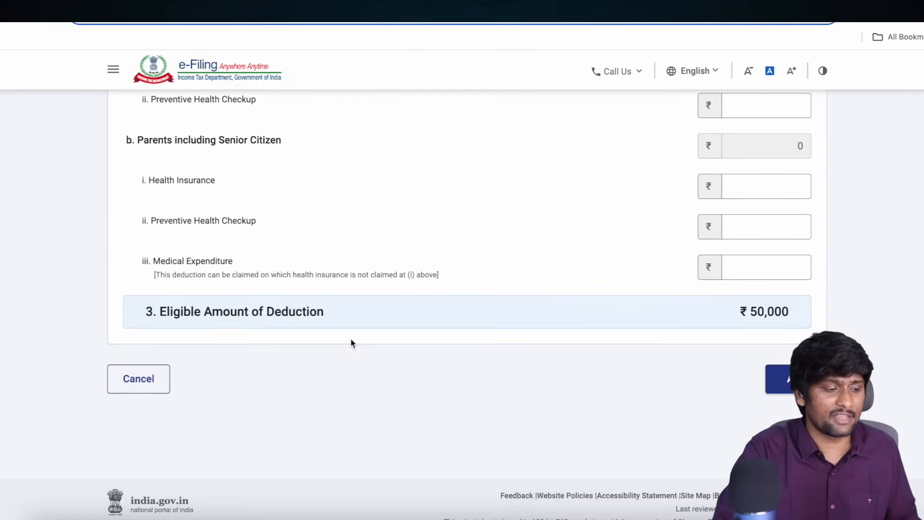
Try answering the question on whether any parent is a senior citizen in the 80D form
scroll(147, 236, "up", 2)
scroll(203, 241, "up", 2)
left_click(157, 241)
left_click(186, 284)
left_click(258, 292)
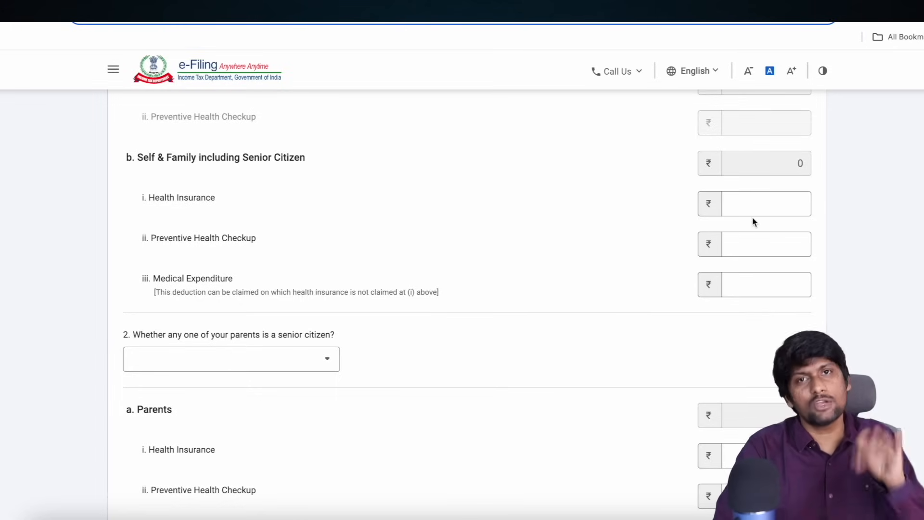
Check the Medical Expenditure field for Self & Family including Senior Citizen and cancel the 80D deduction form
left_click(749, 288)
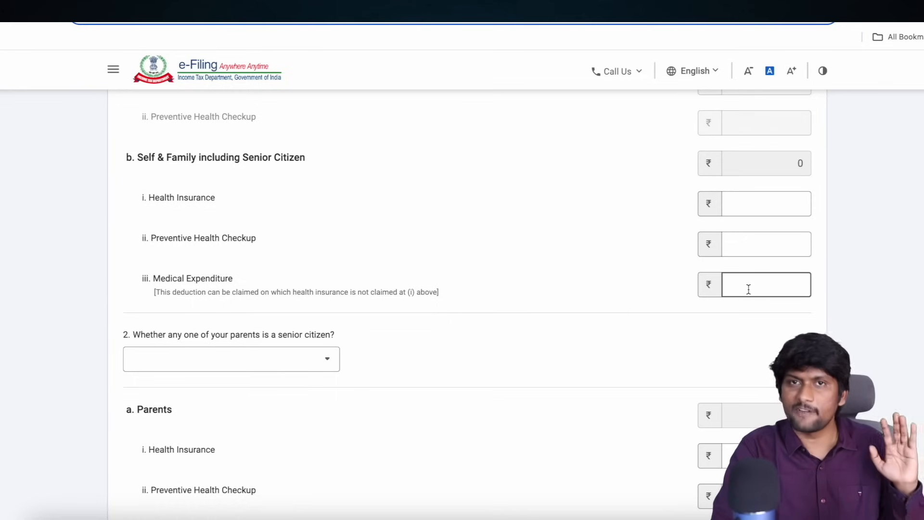
scroll(516, 348, "down", 9)
scroll(293, 407, "up", 10)
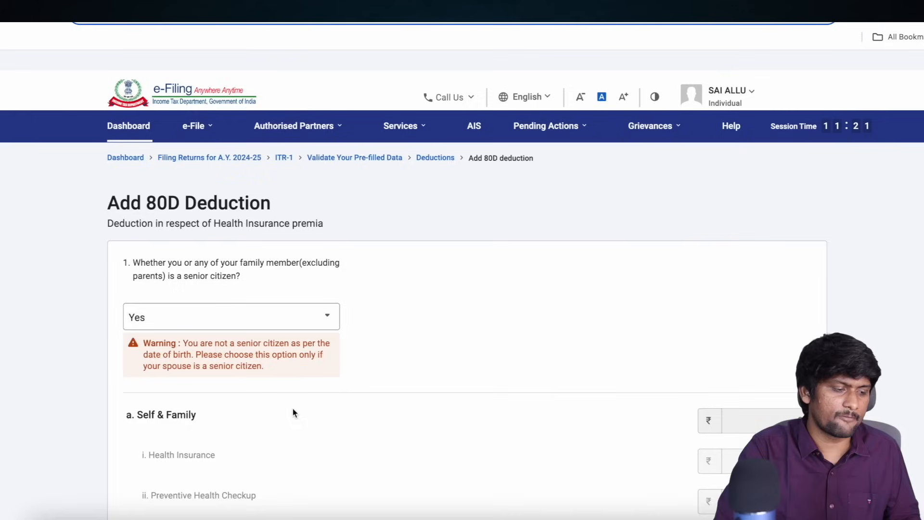
left_click(237, 299)
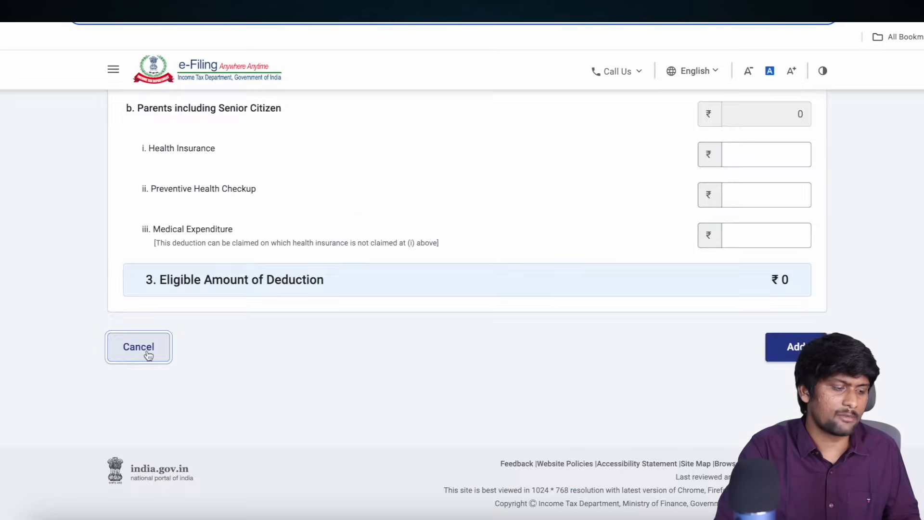
left_click(146, 353)
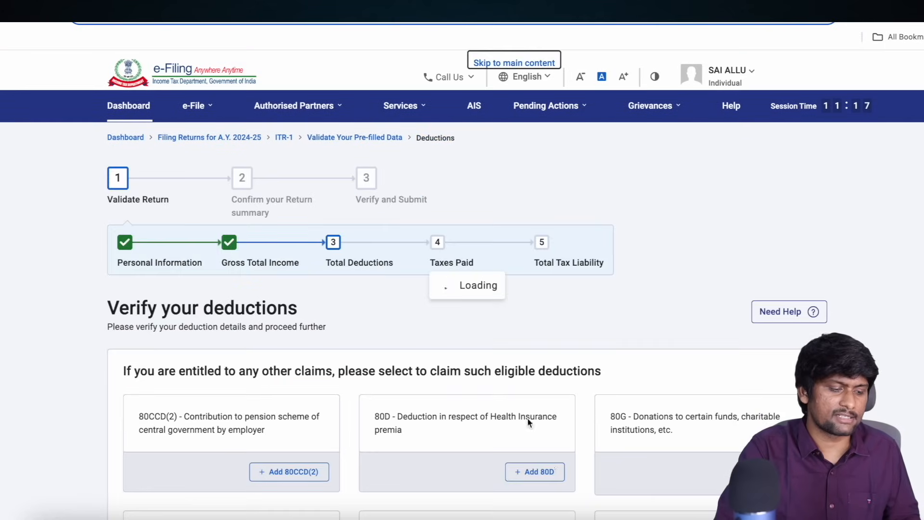
Open the 80TTA savings bank interest deduction, read its limit information, and cancel without adding it
scroll(417, 442, "down", 10)
scroll(473, 390, "up", 7)
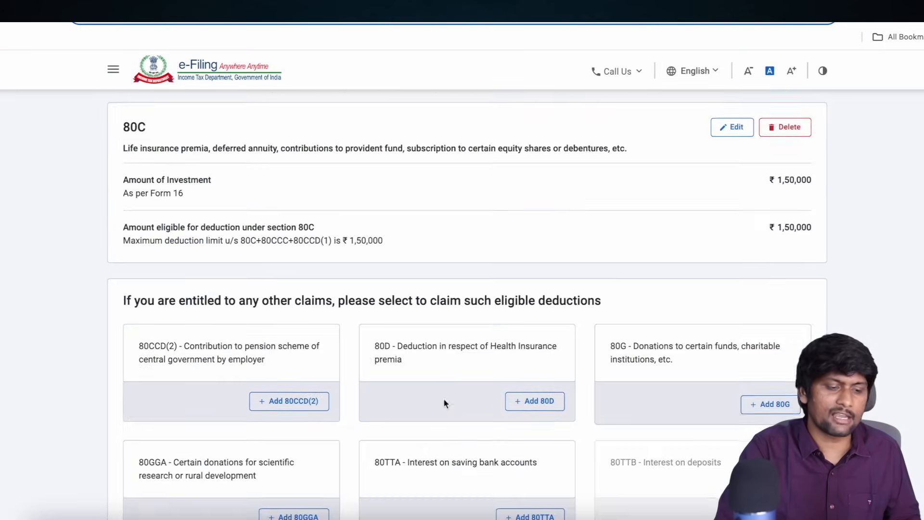
scroll(444, 401, "down", 3)
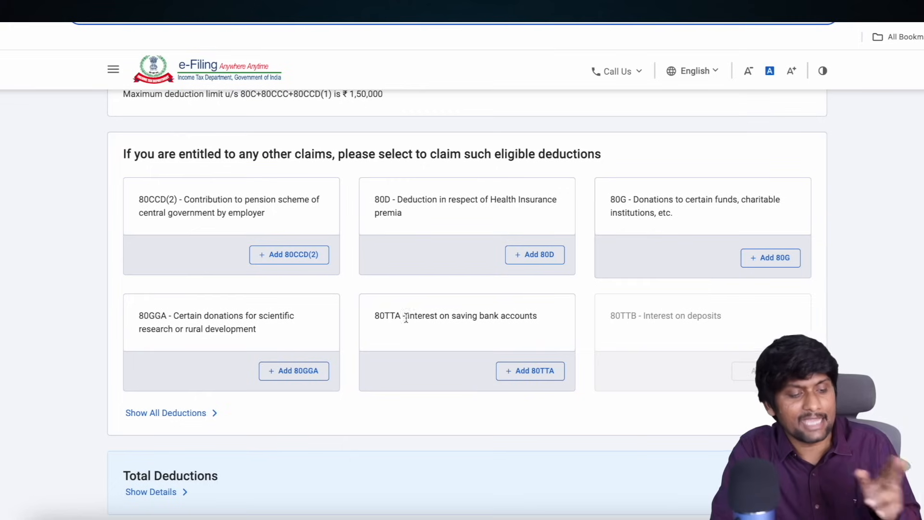
left_click(536, 376)
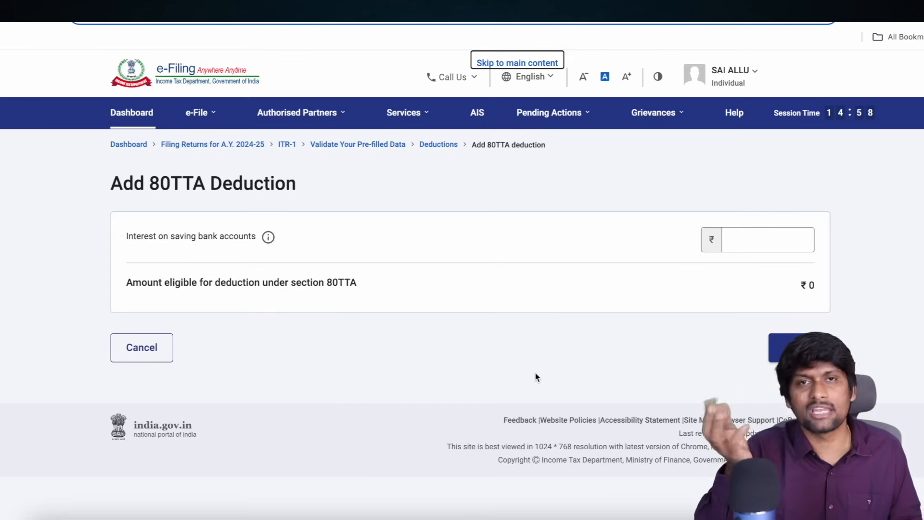
left_click(268, 239)
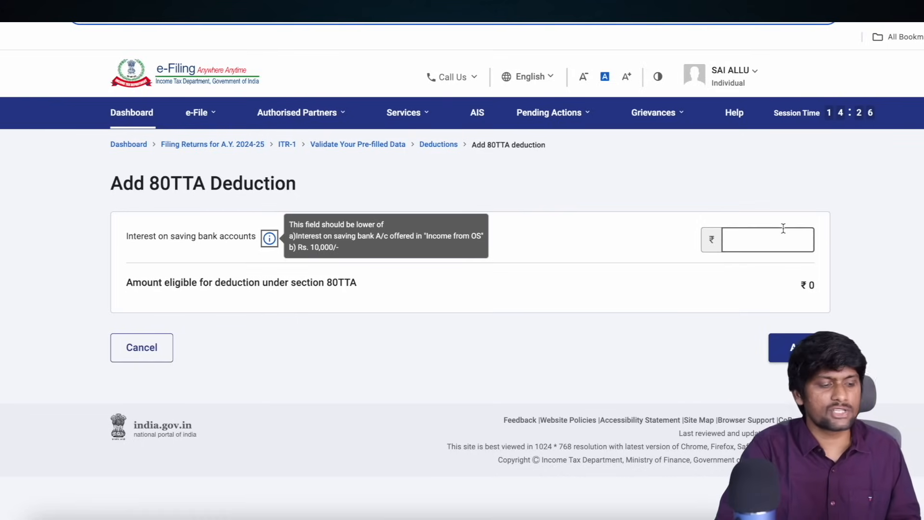
left_click(134, 366)
Review the 80C claim and the other available deductions, and confirm Total Deductions to return to the Return Summary
scroll(467, 382, "down", 2)
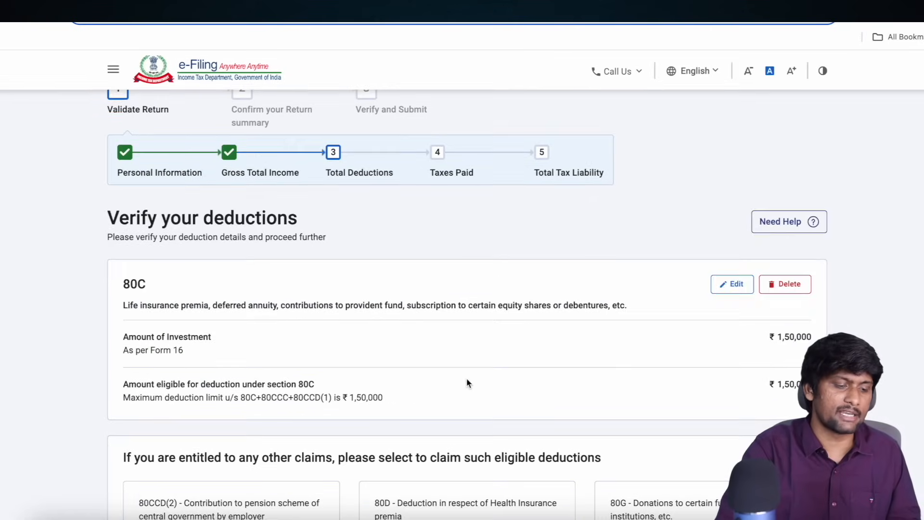
scroll(468, 383, "down", 6)
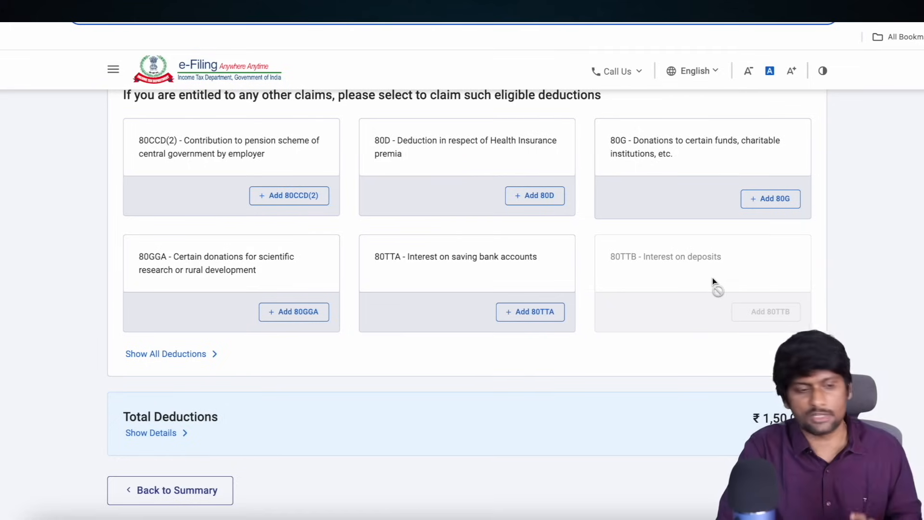
scroll(711, 279, "down", 2)
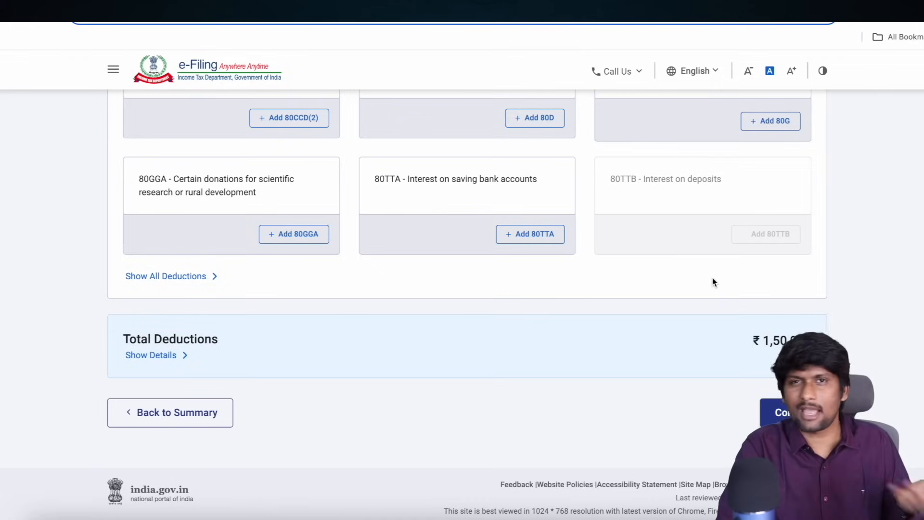
scroll(713, 279, "down", 1)
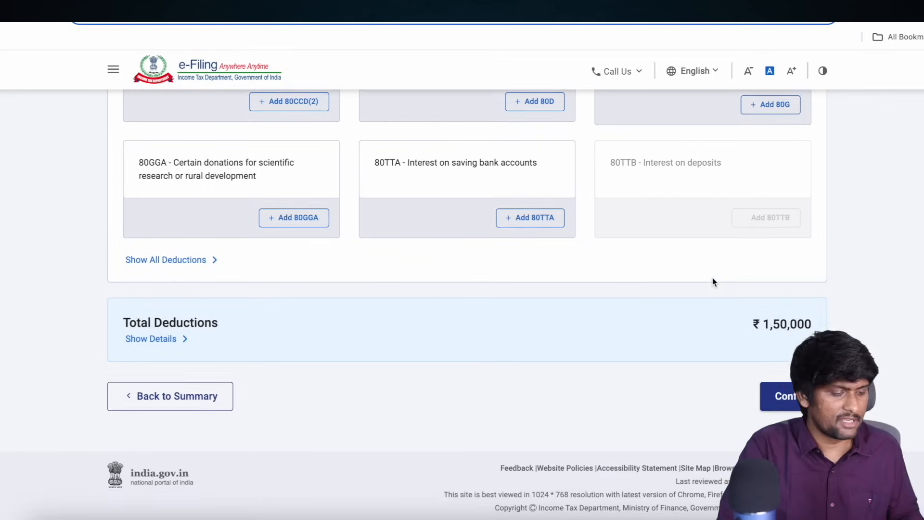
scroll(768, 319, "up", 4)
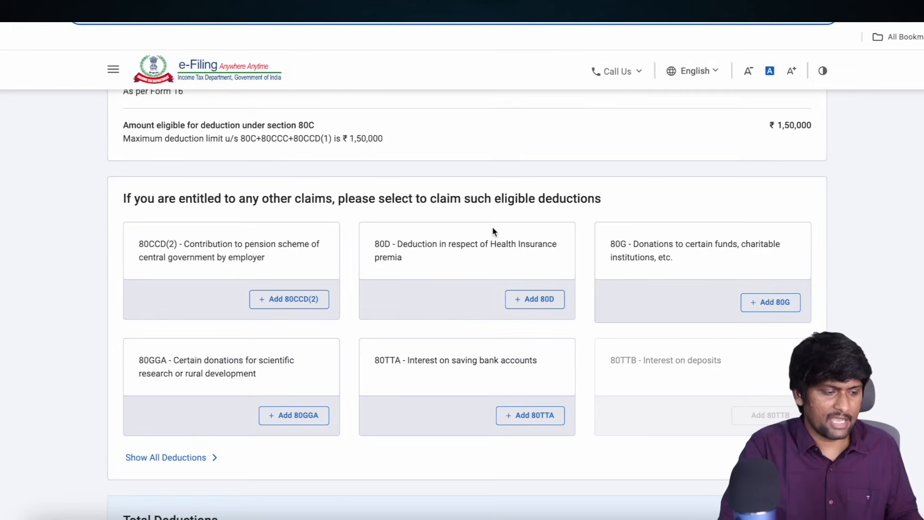
scroll(493, 232, "up", 3)
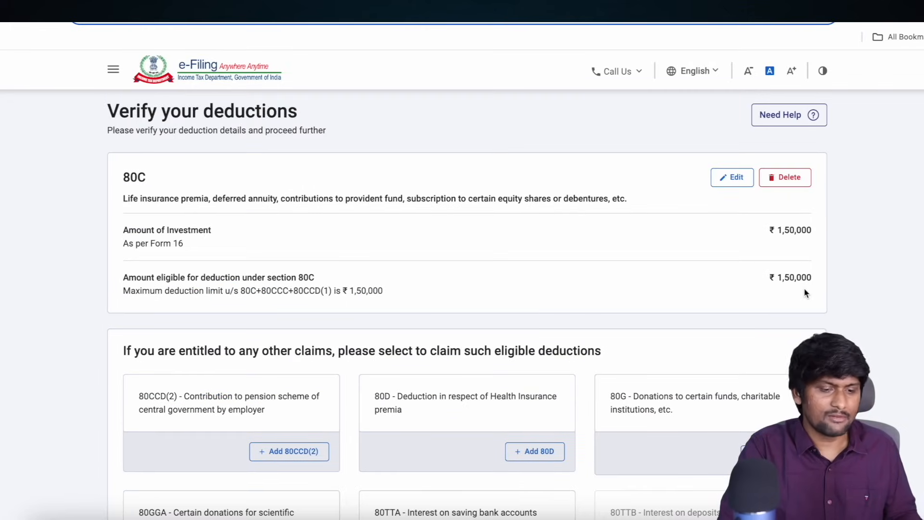
scroll(804, 289, "down", 7)
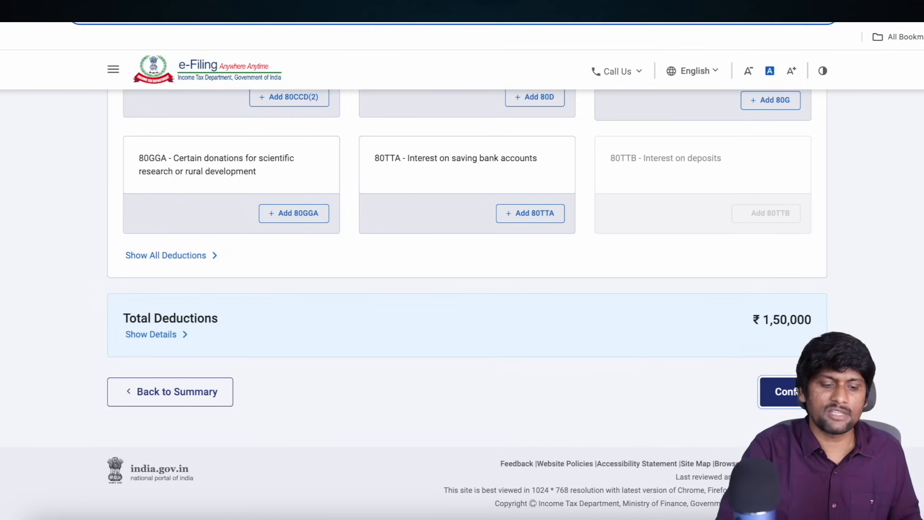
left_click(780, 391)
scroll(696, 358, "down", 5)
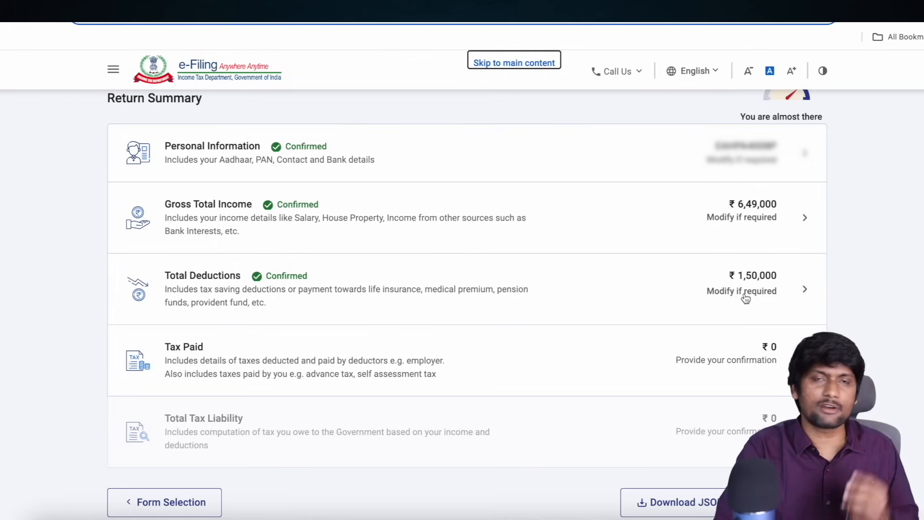
scroll(745, 298, "down", 1)
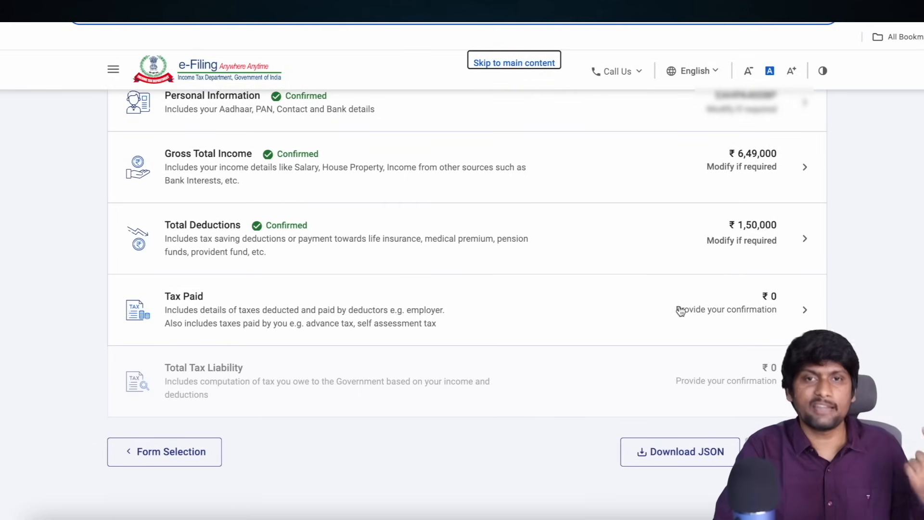
Open the Tax Paid section, review the TDS, TCS, advance tax and self-assessment tax details, and confirm them
left_click(680, 310)
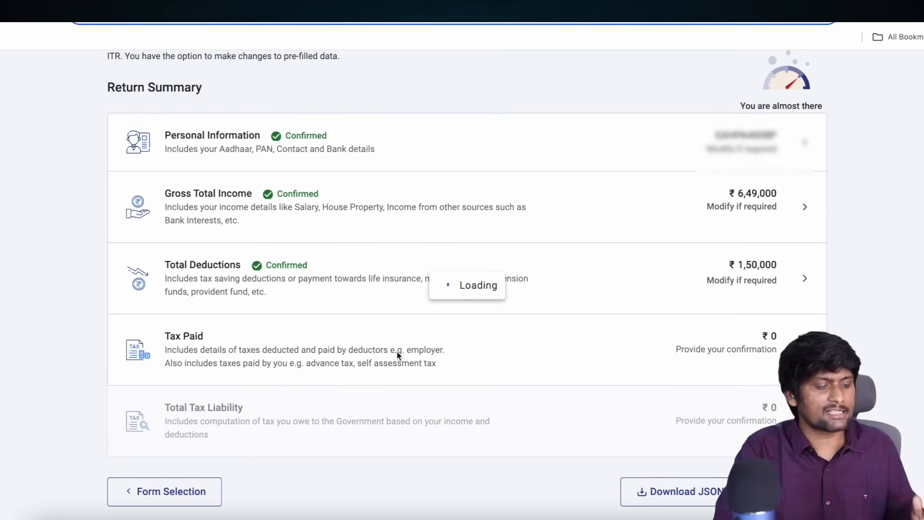
scroll(484, 356, "down", 4)
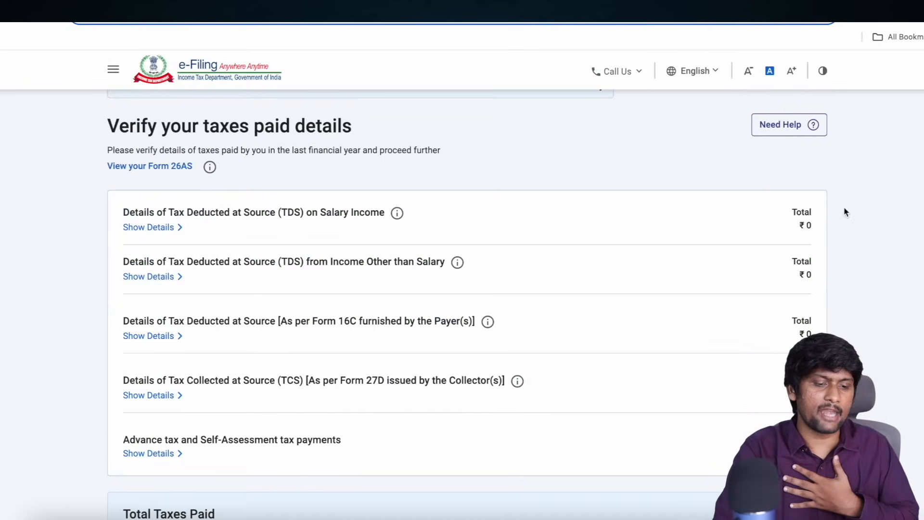
scroll(833, 289, "down", 1)
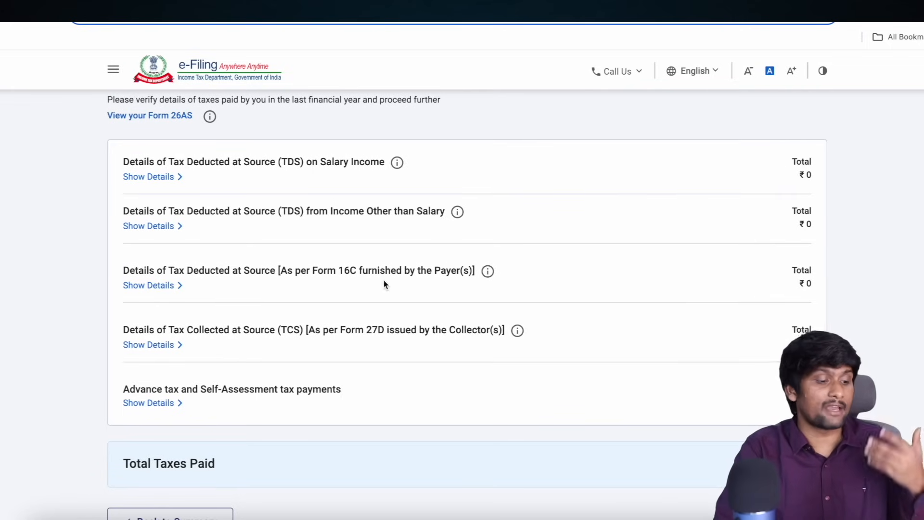
scroll(481, 302, "down", 1)
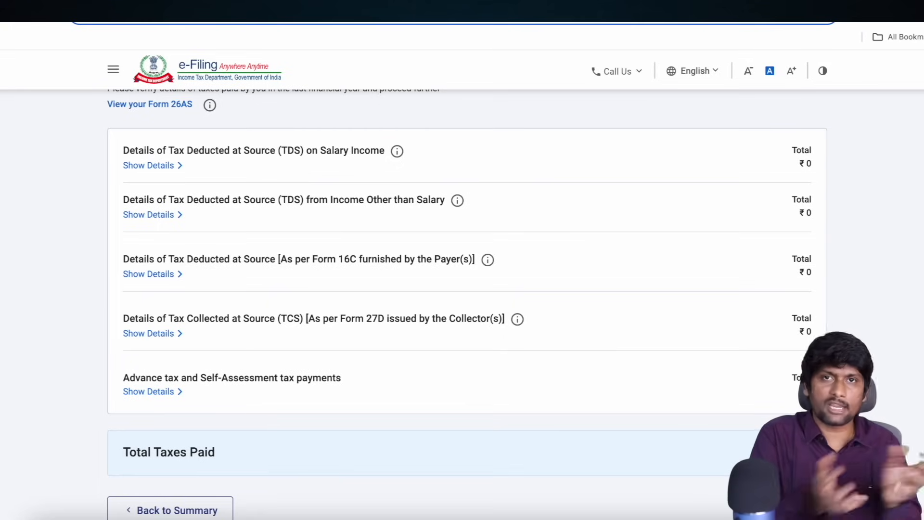
scroll(463, 288, "down", 3)
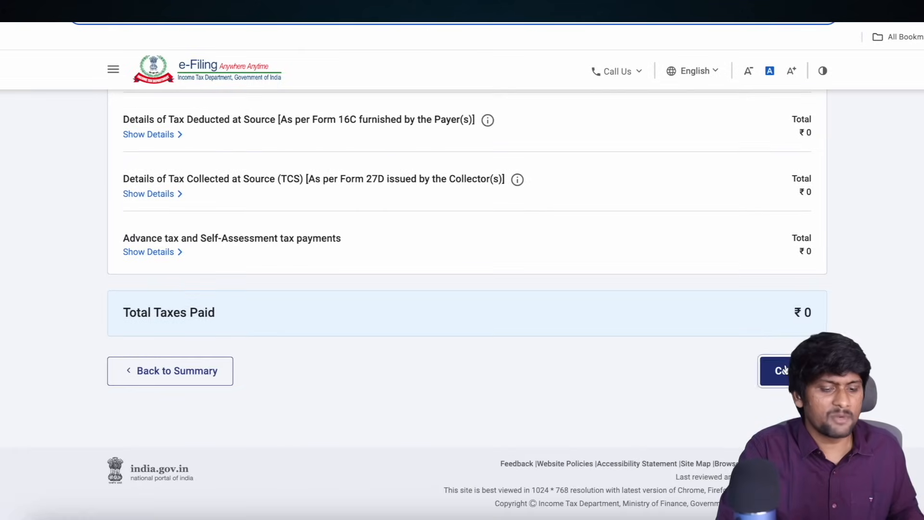
left_click(776, 370)
Open Total Tax Liability, verify the computation of income, tax, rebate, interest and fees, and confirm it
scroll(749, 315, "down", 3)
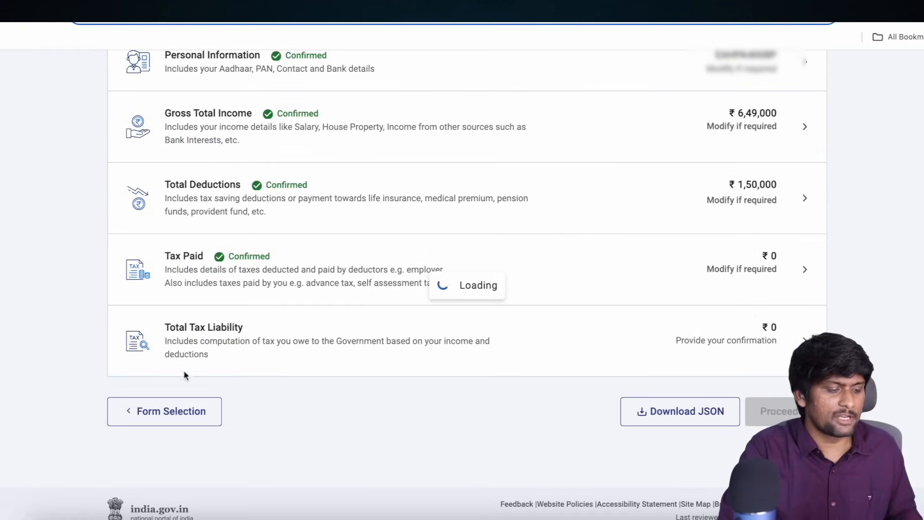
scroll(539, 385, "down", 5)
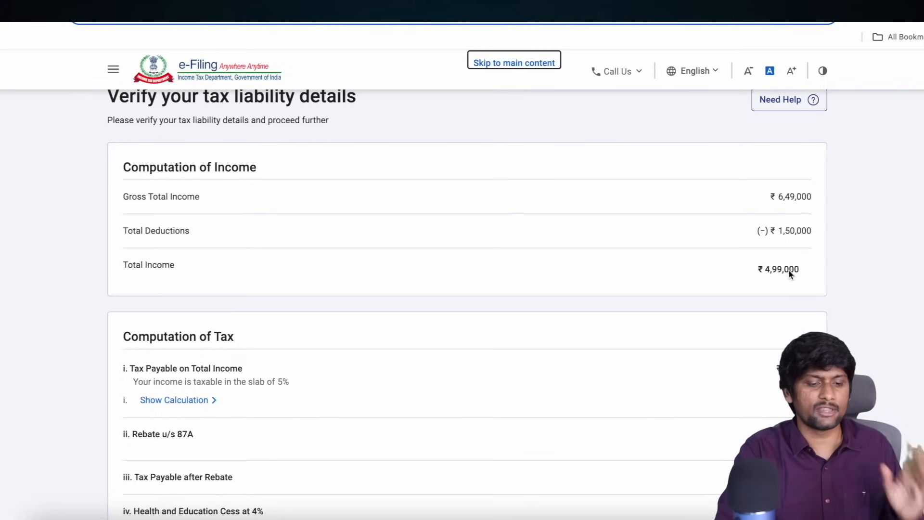
scroll(776, 282, "down", 1)
scroll(776, 281, "down", 2)
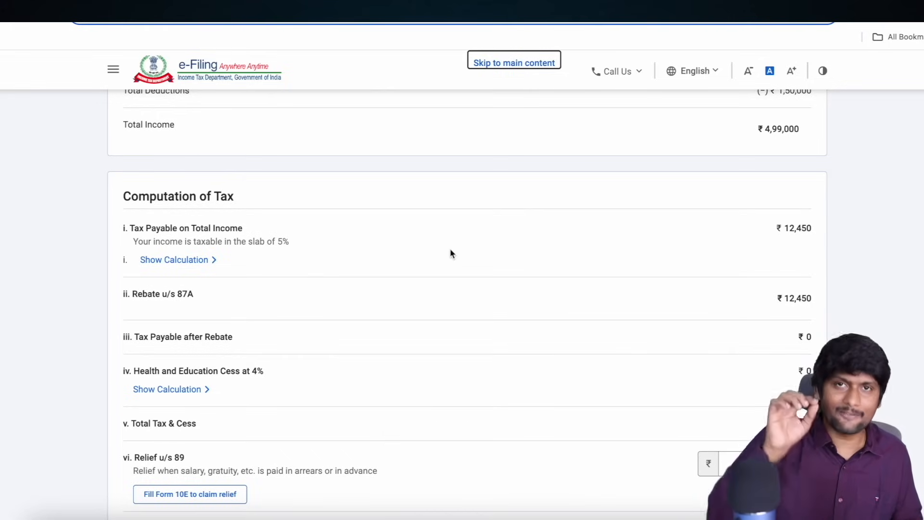
scroll(767, 371, "down", 3)
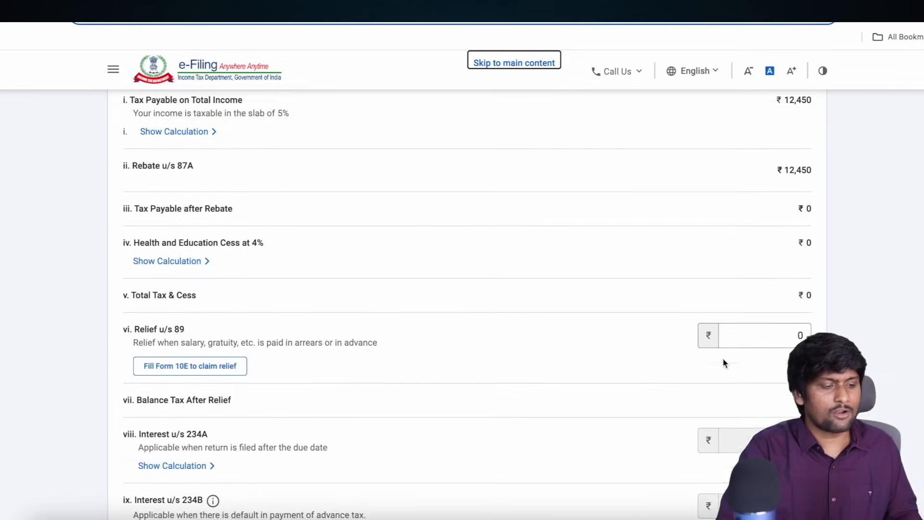
scroll(753, 331, "down", 10)
scroll(752, 326, "down", 1)
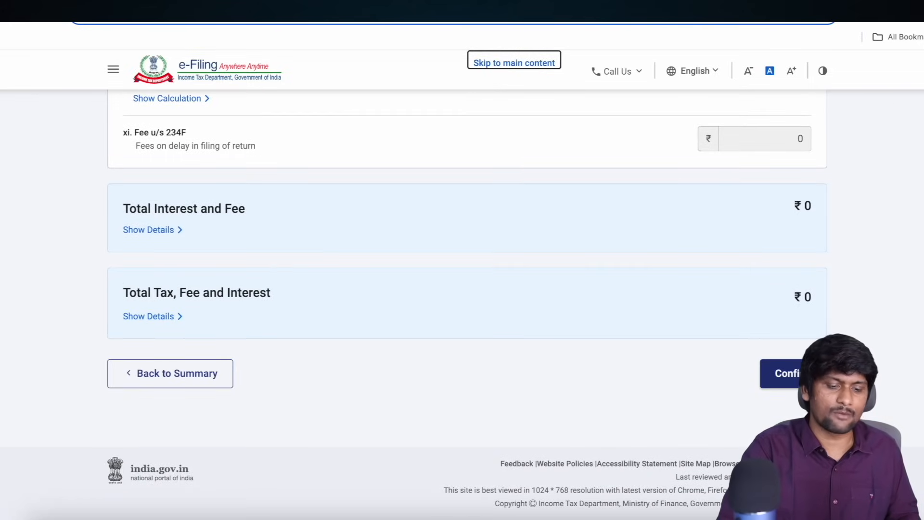
left_click(805, 374)
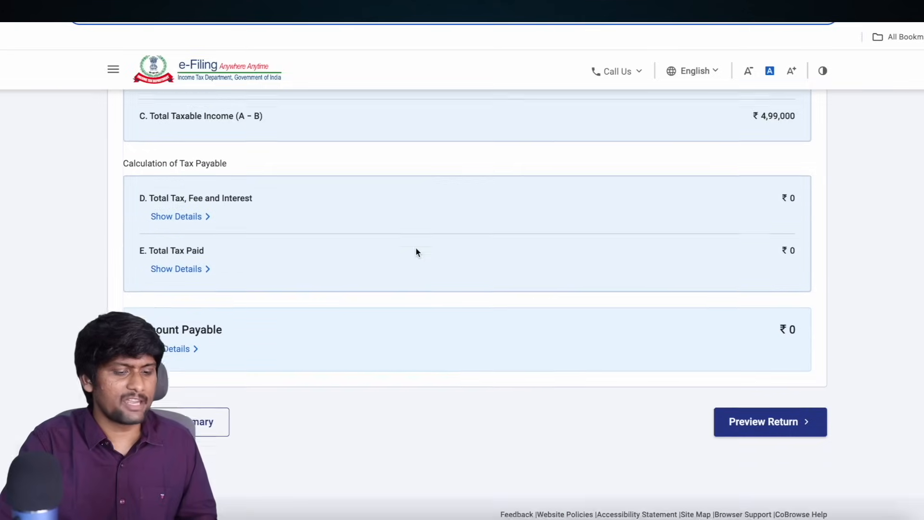
Review the calculation of tax payable and the Amount Payable, and proceed to the return preview
scroll(416, 247, "down", 1)
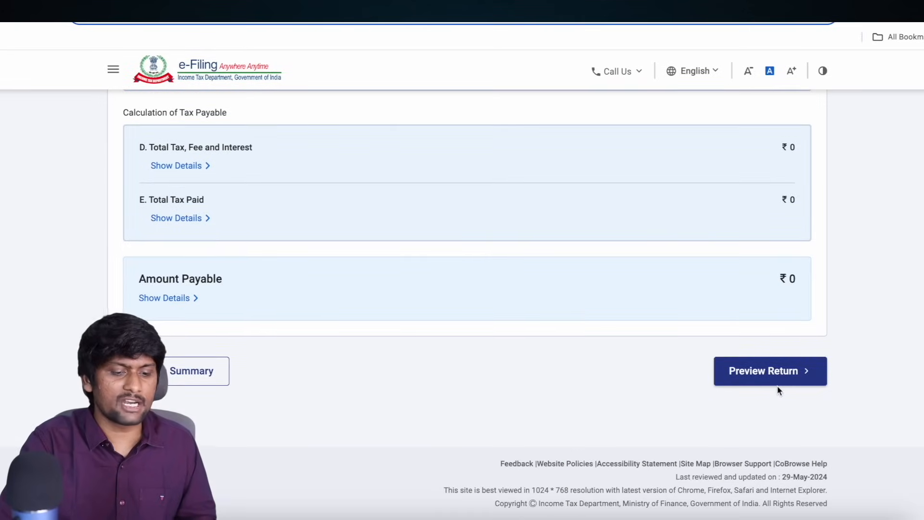